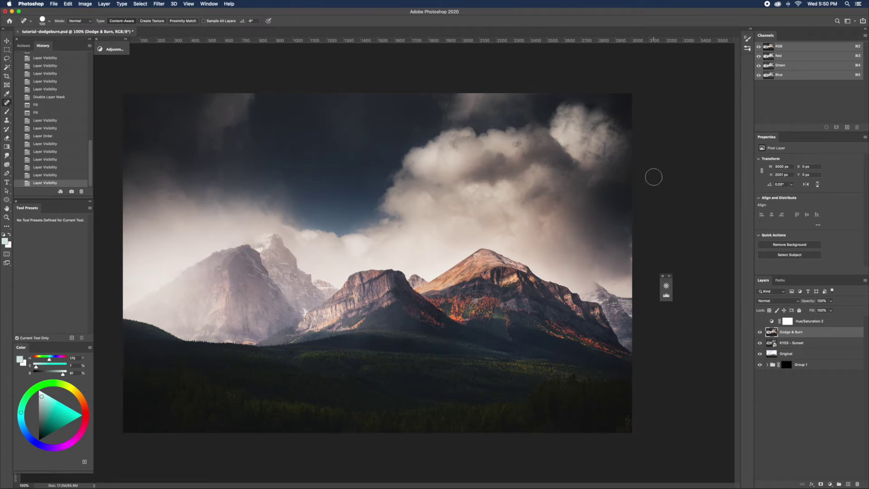
# Step: Toggle the old Dodge & Burn layer off and on to compare, leaving it hidden
pyautogui.click(760, 332)
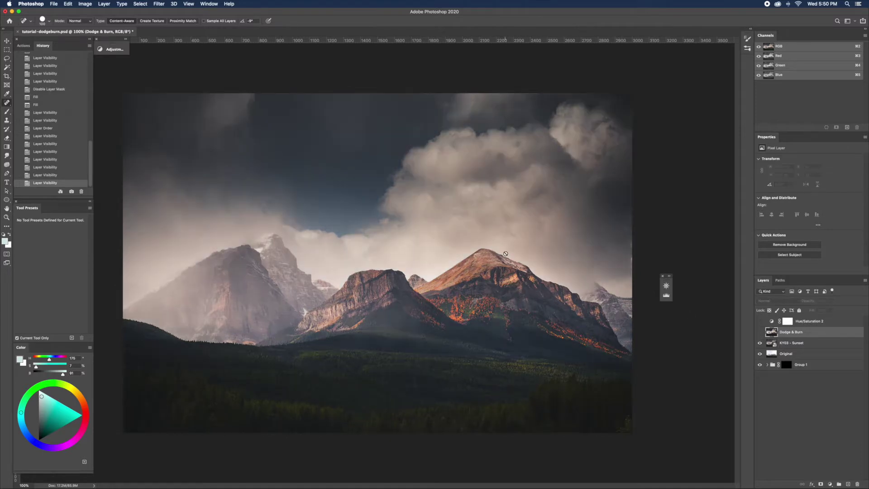
pyautogui.click(760, 333)
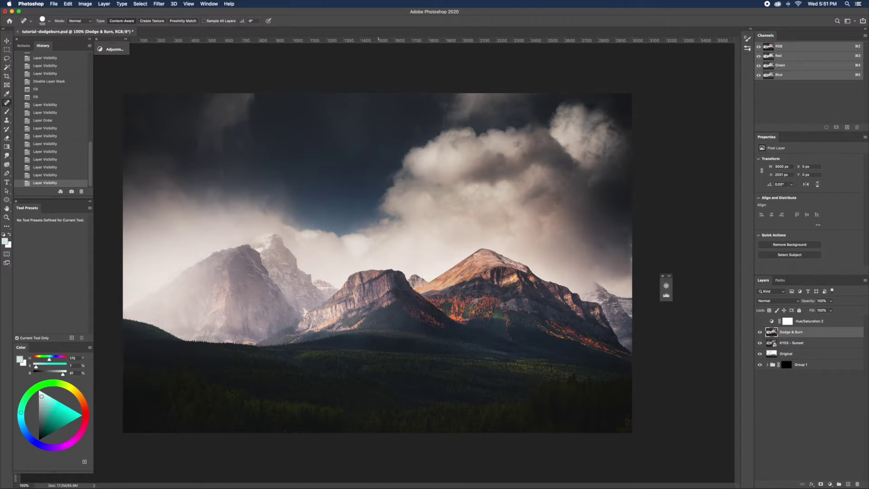
pyautogui.click(759, 333)
pyautogui.click(759, 333)
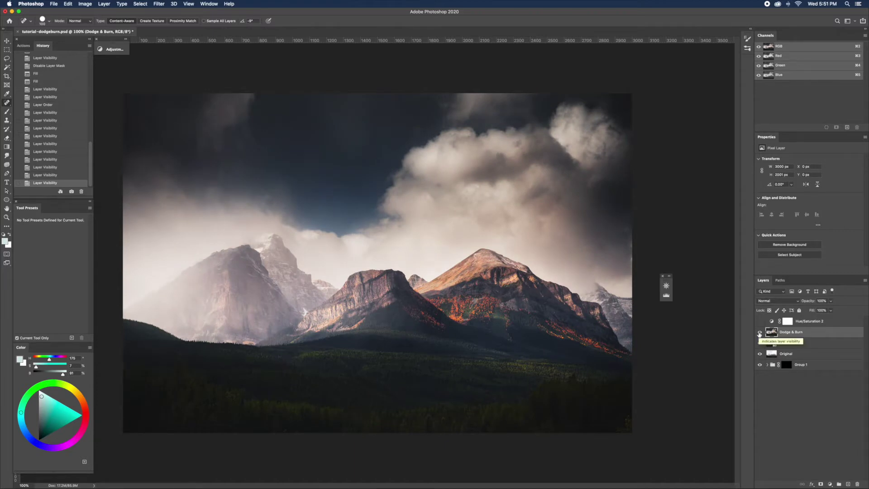
pyautogui.click(760, 333)
pyautogui.click(759, 333)
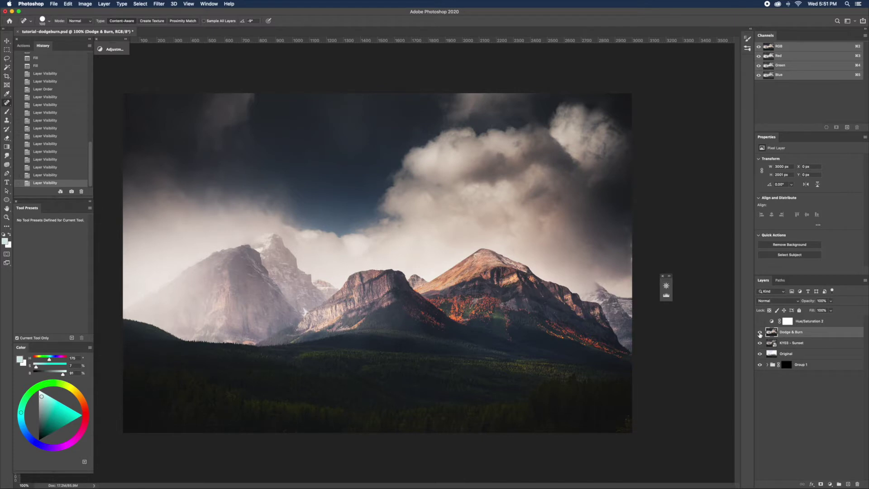
pyautogui.click(759, 333)
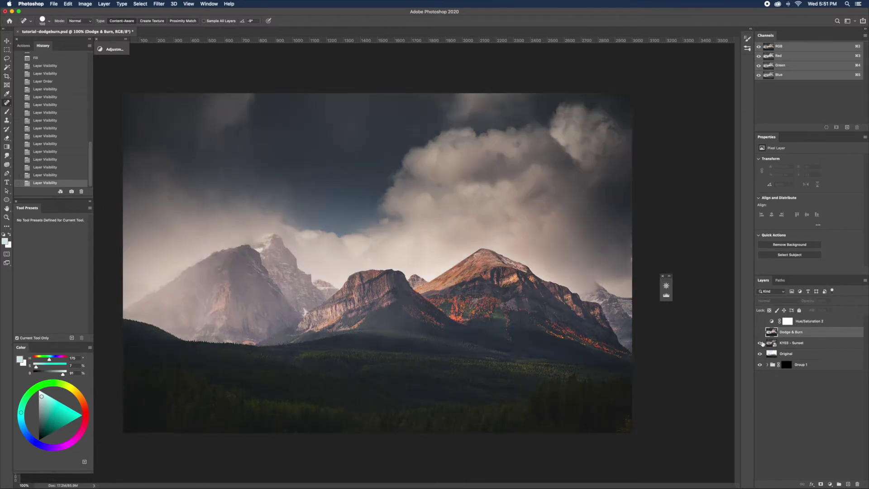
# Step: Compare the KY03 - Sunset edit against the Original image by toggling its visibility
pyautogui.click(760, 343)
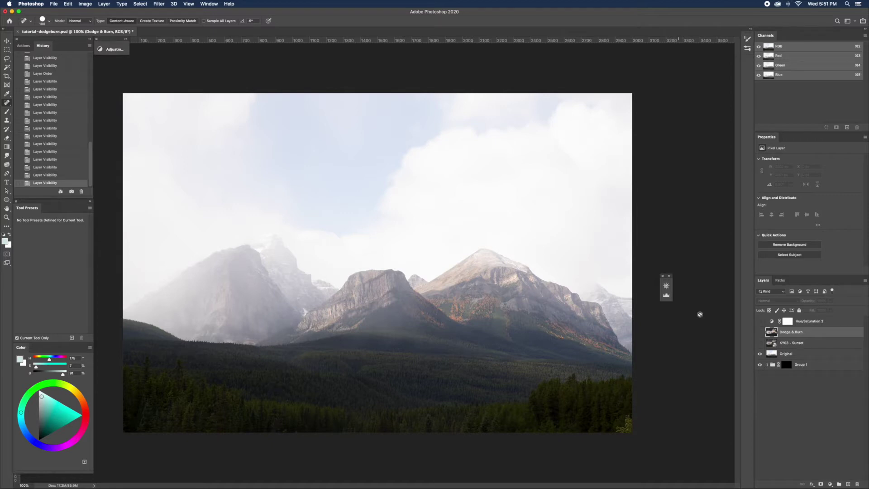
pyautogui.click(760, 342)
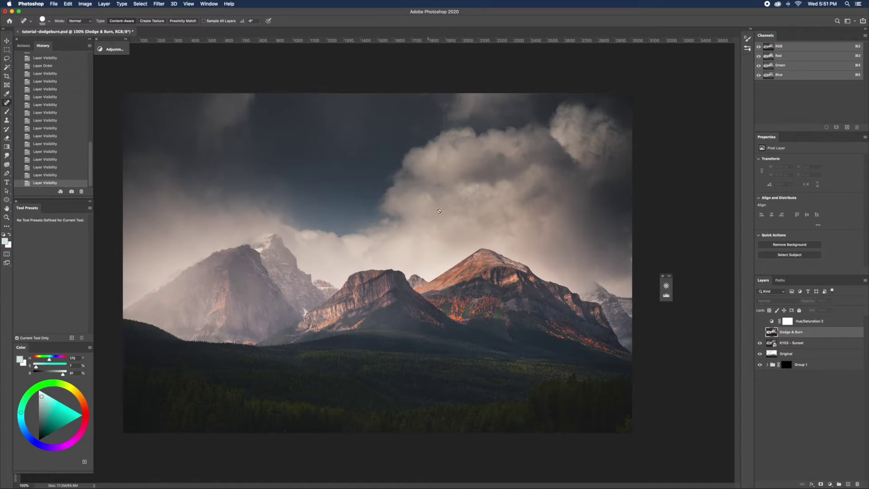
pyautogui.click(762, 344)
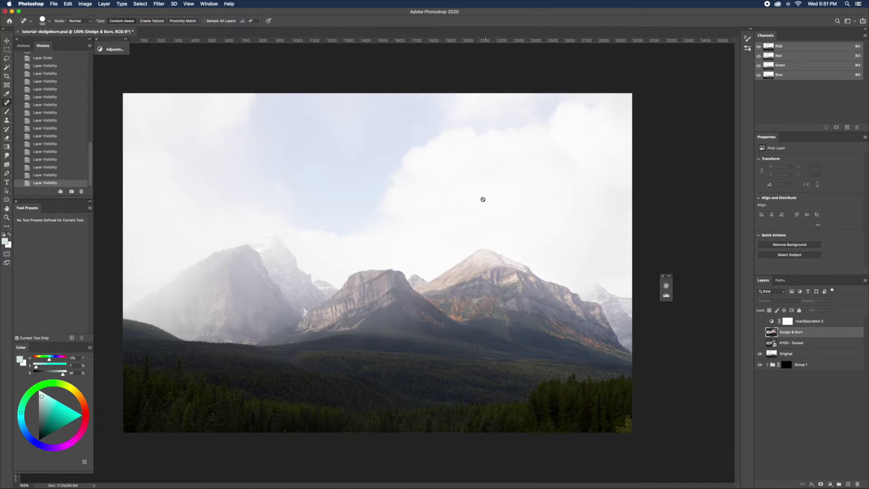
pyautogui.click(759, 343)
pyautogui.click(760, 343)
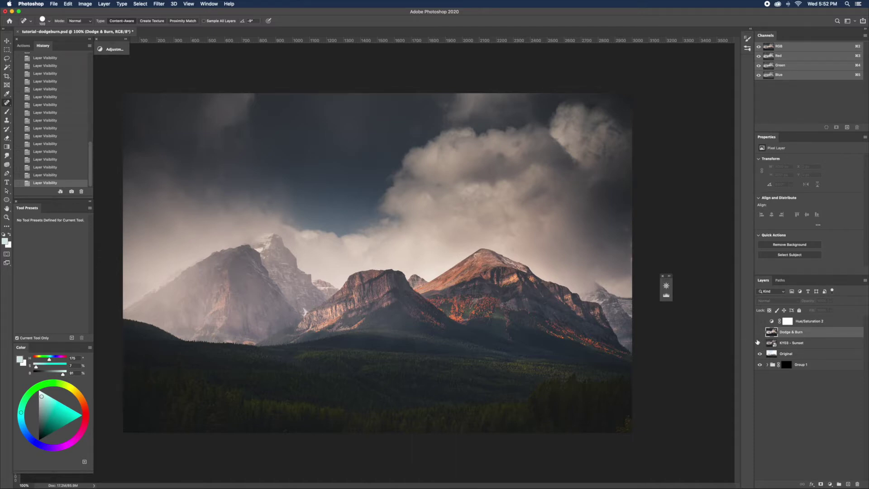
pyautogui.click(760, 343)
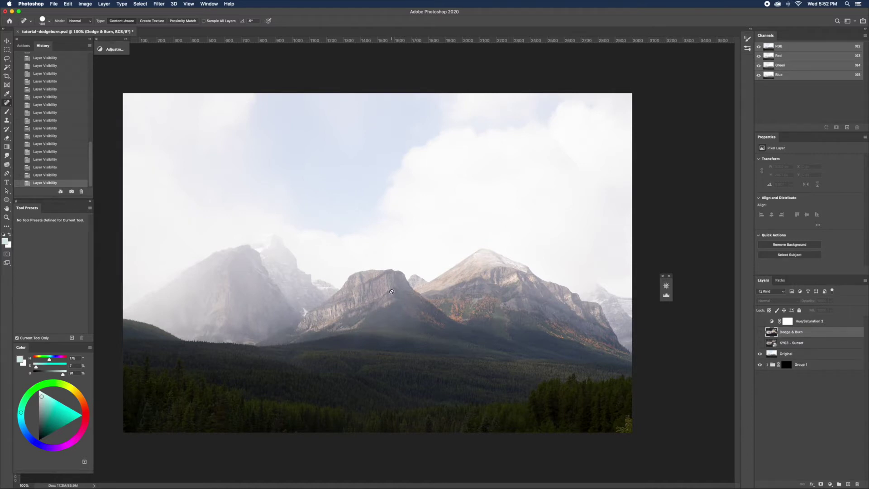
pyautogui.click(760, 343)
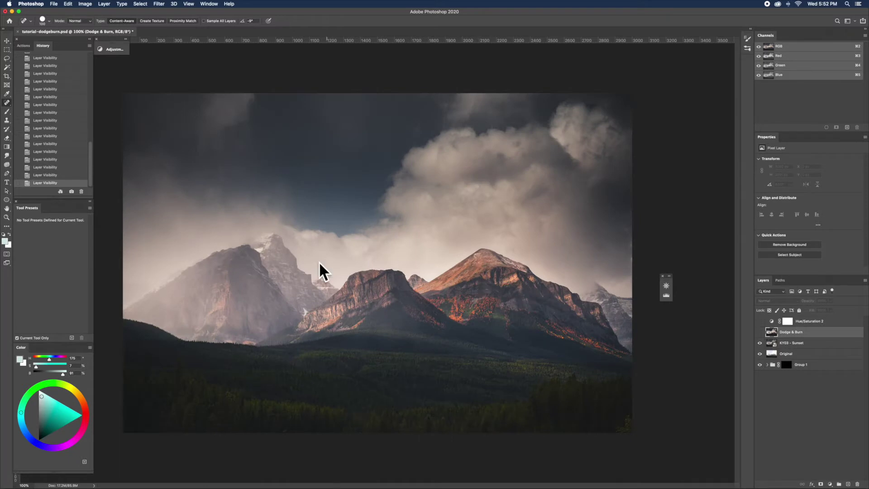
# Step: Recheck the Dodge & Burn layer, hide it again, and briefly recompare KY03 - Sunset
pyautogui.click(760, 332)
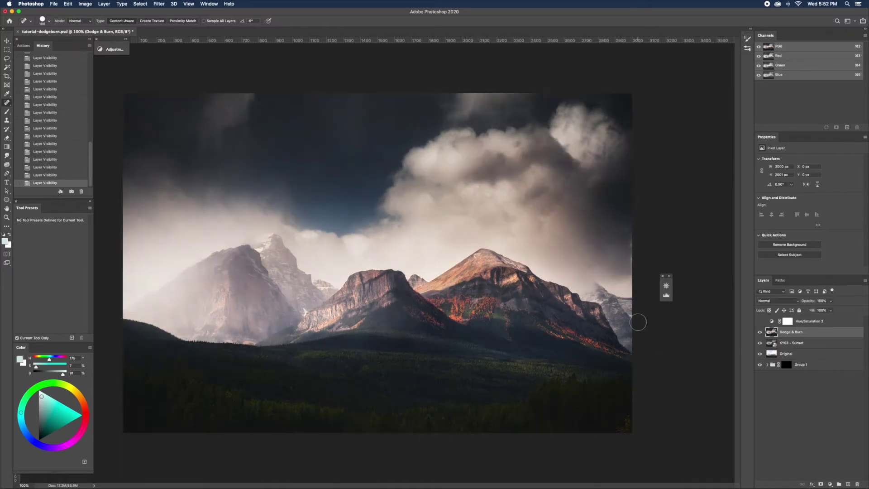
pyautogui.click(759, 332)
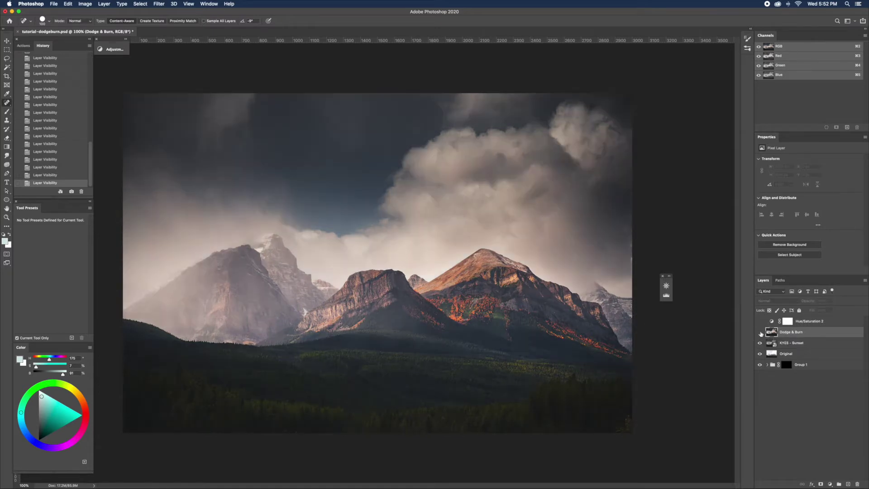
pyautogui.click(759, 343)
pyautogui.click(759, 343)
# Step: Create two groups above KY03 - Sunset, naming the lower one Dodge and the upper one Burn
pyautogui.click(769, 343)
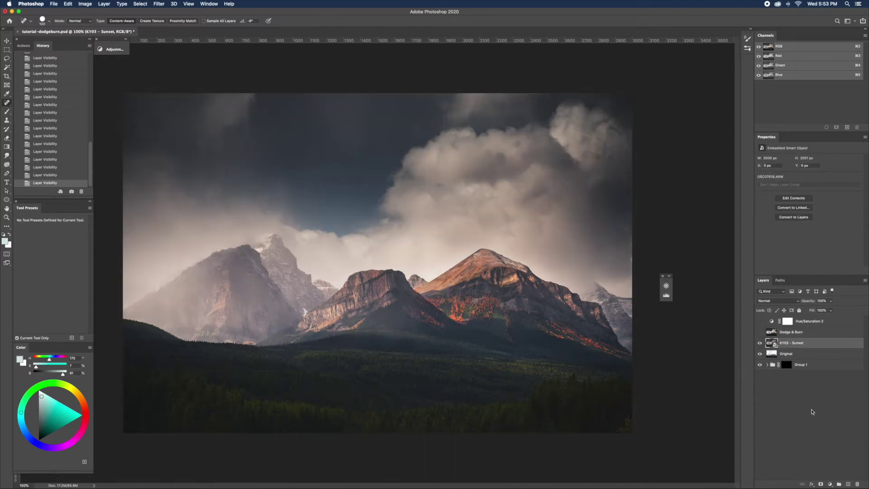
pyautogui.click(840, 484)
pyautogui.click(840, 484)
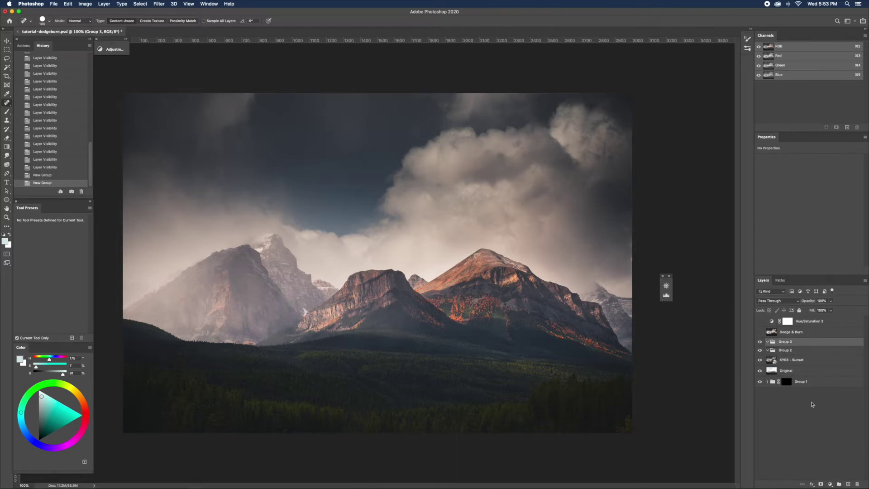
pyautogui.doubleClick(785, 350)
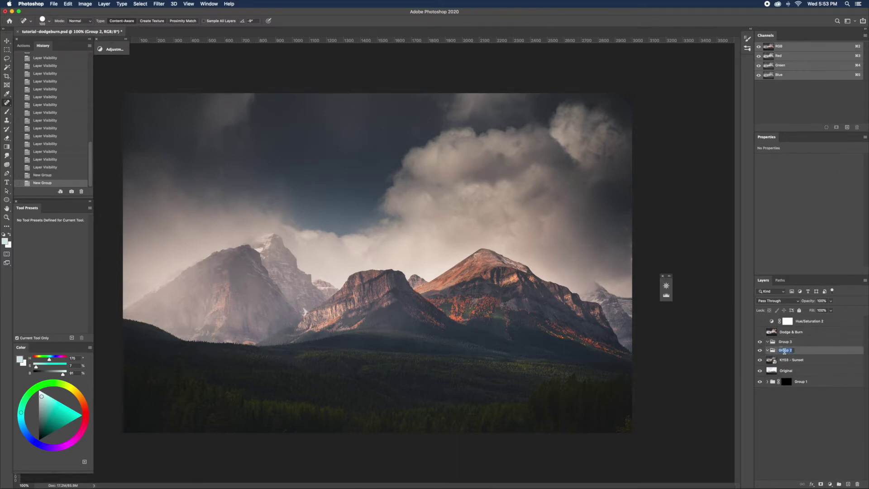
pyautogui.write('Dodge')
pyautogui.doubleClick(785, 341)
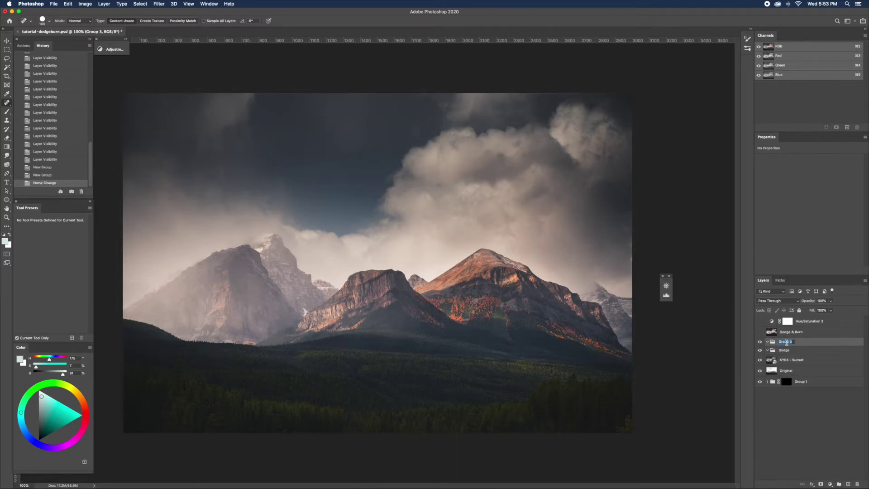
pyautogui.write('Burn')
pyautogui.click(789, 354)
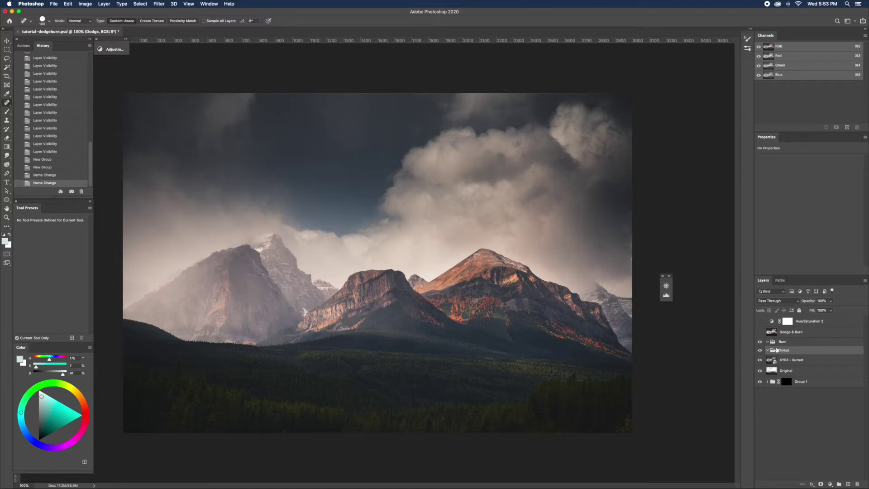
pyautogui.click(802, 341)
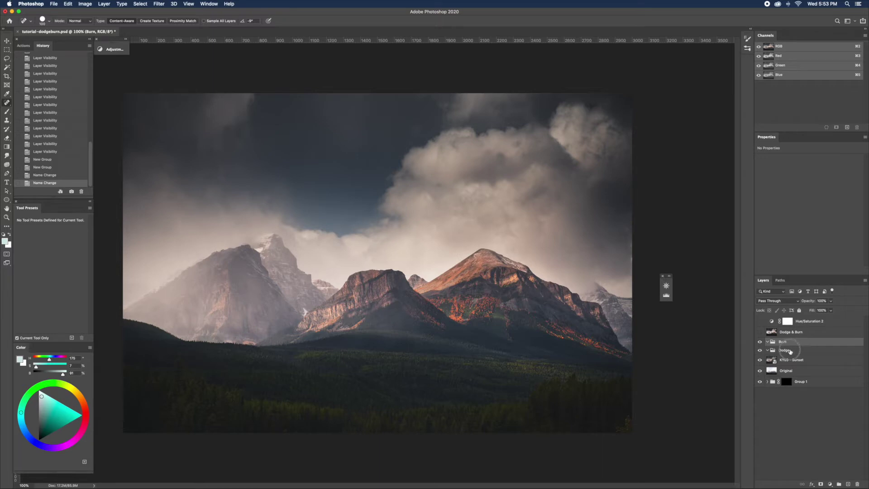
pyautogui.click(792, 351)
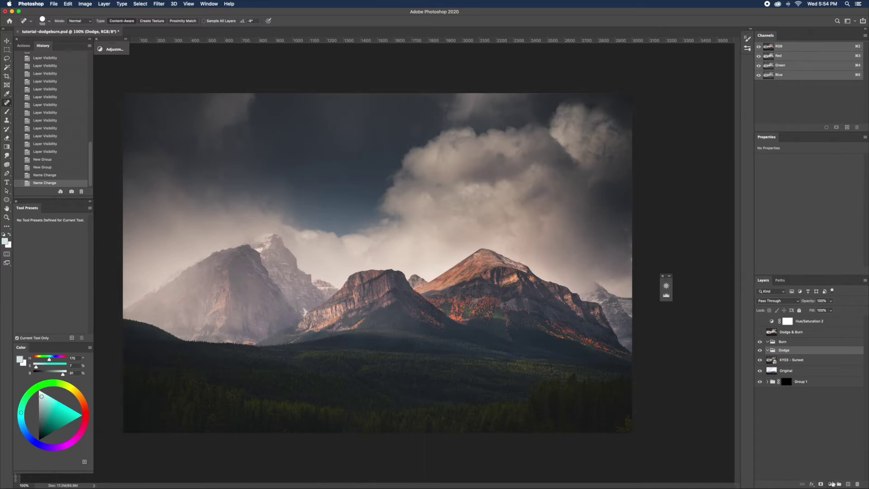
# Step: Add a Curves adjustment (Curves 11) to the Dodge group and another (Curves 12) to Burn
pyautogui.click(831, 485)
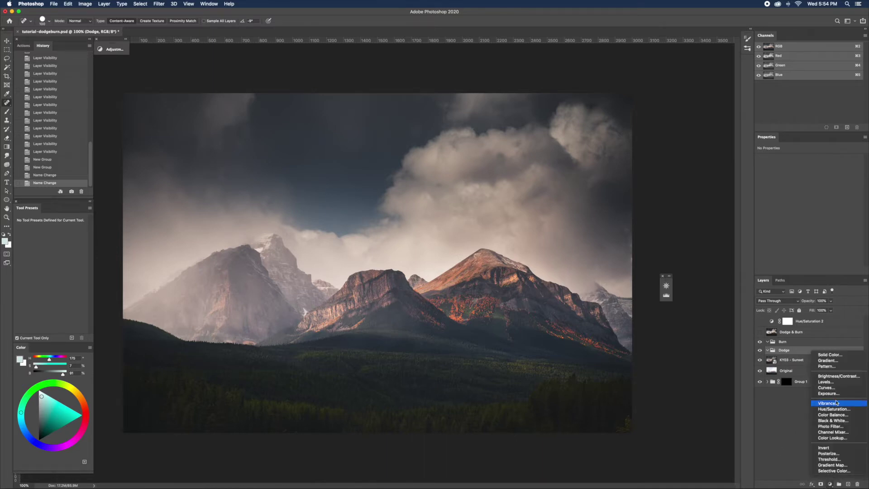
pyautogui.click(835, 389)
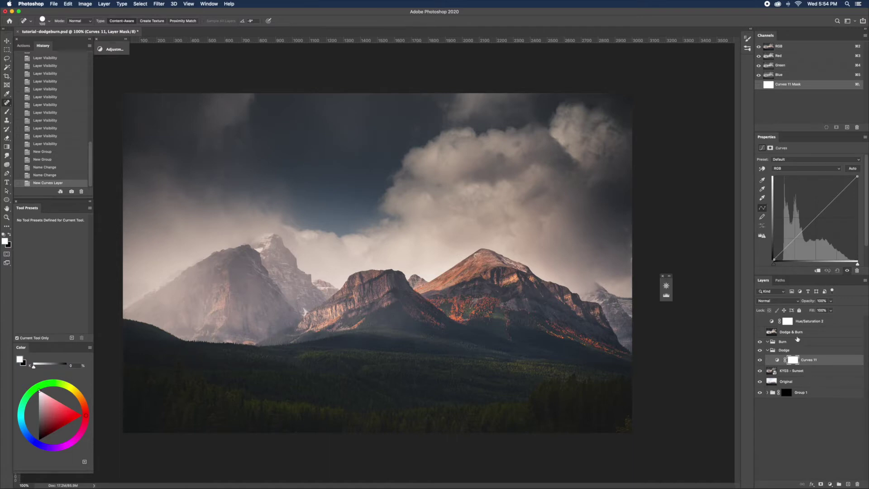
pyautogui.click(795, 342)
pyautogui.click(831, 484)
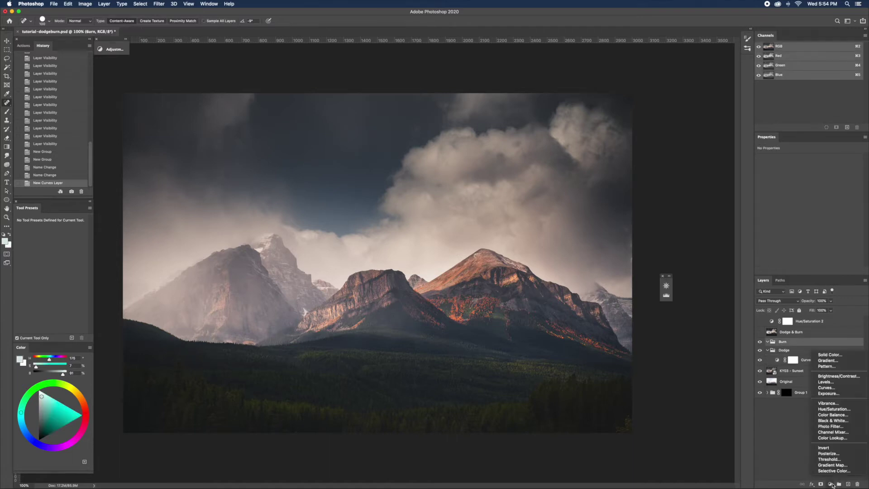
pyautogui.click(832, 388)
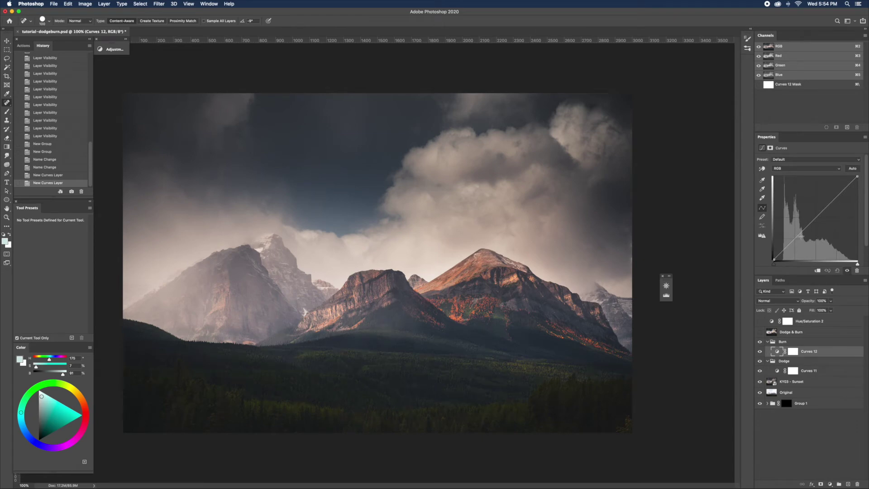
# Step: Raise a midpoint on Curves 11's curve to brighten the image, then toggle Dodge to compare
pyautogui.moveTo(800, 233); pyautogui.dragTo(797, 243)
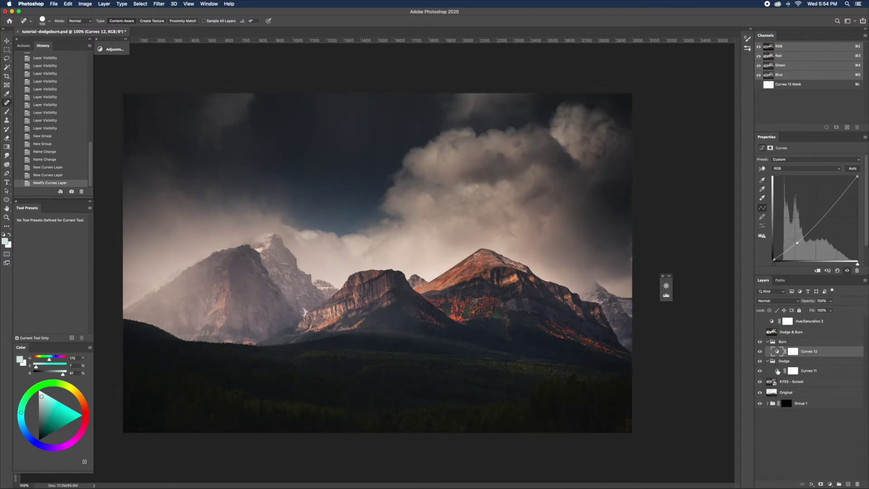
pyautogui.click(794, 371)
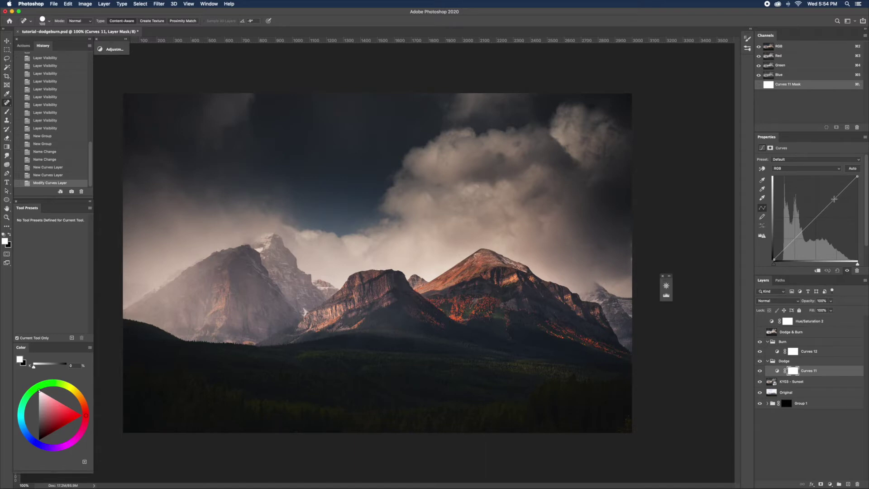
pyautogui.click(833, 200)
pyautogui.moveTo(833, 199); pyautogui.dragTo(834, 190)
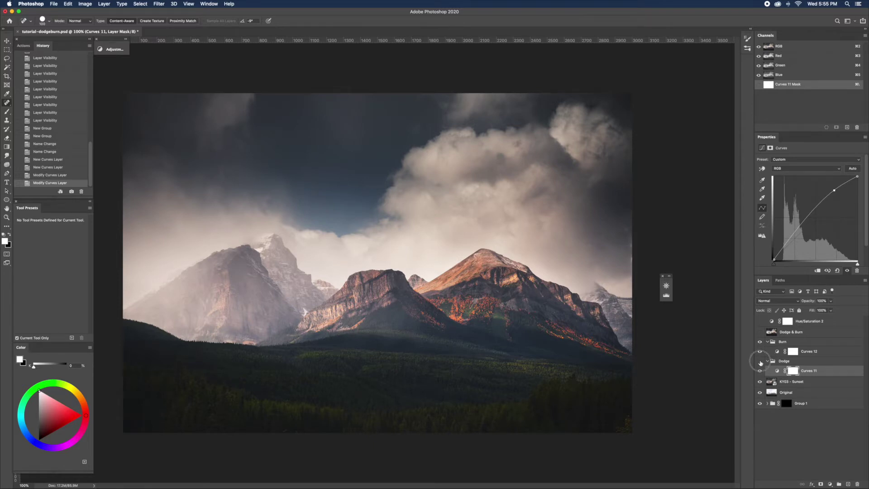
pyautogui.click(760, 361)
pyautogui.click(760, 361)
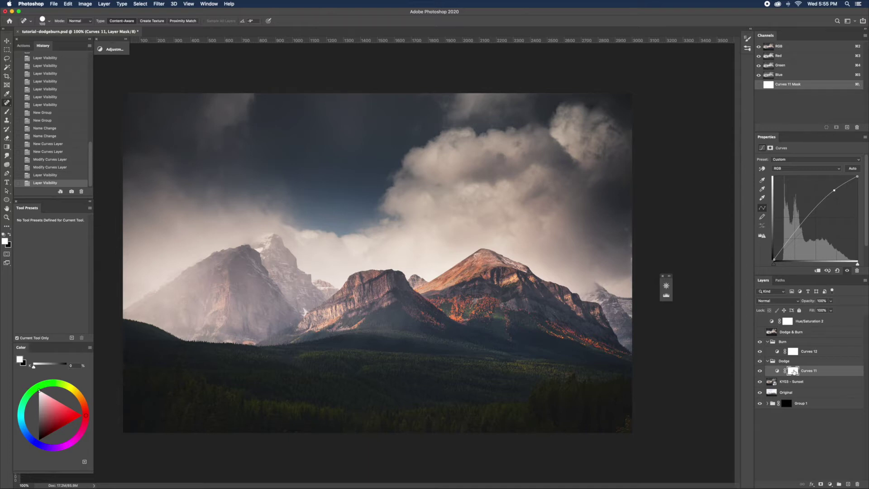
# Step: Invert the Curves 11 and Curves 12 masks to black, then reselect the Curves 11 mask
pyautogui.press('super+i')
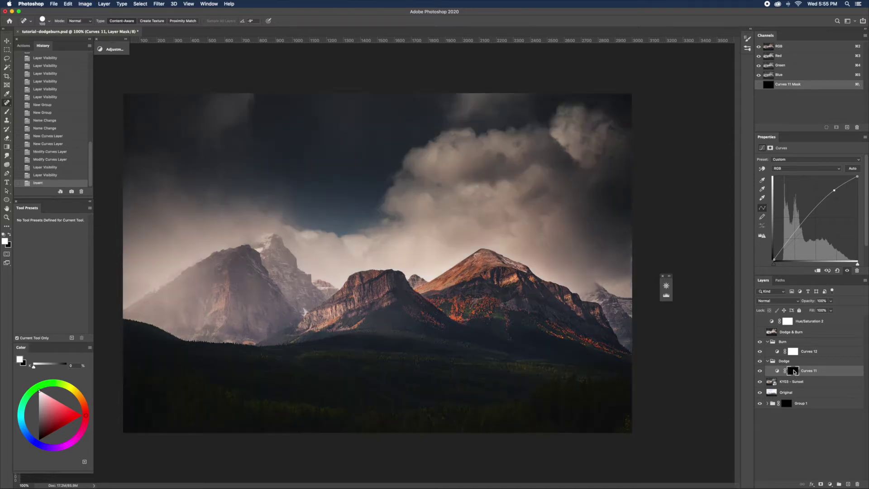
pyautogui.click(793, 351)
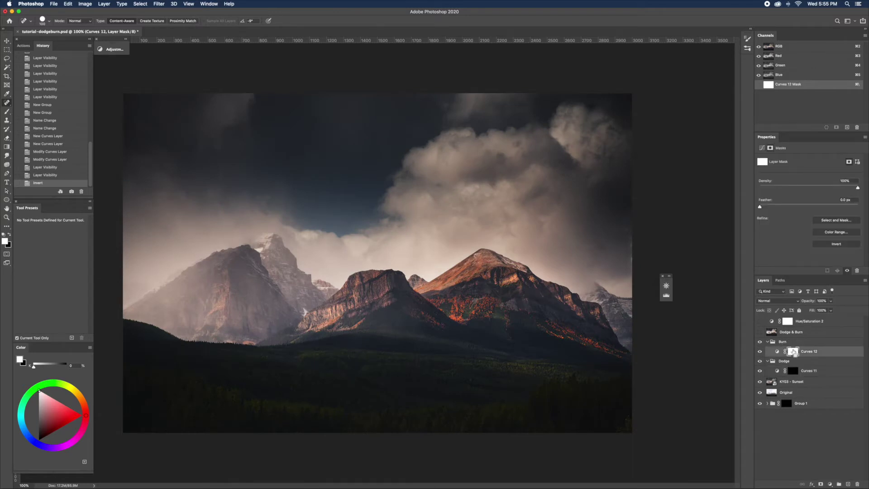
pyautogui.press('super+i')
pyautogui.click(792, 371)
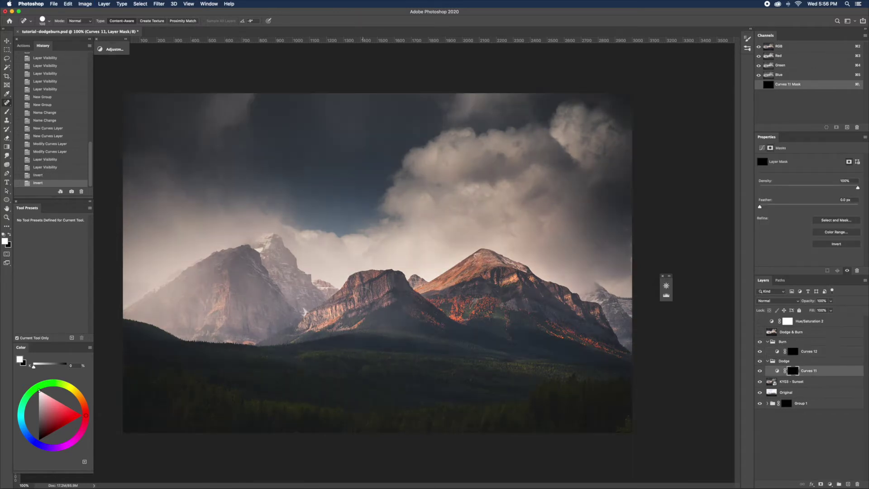
pyautogui.click(8, 147)
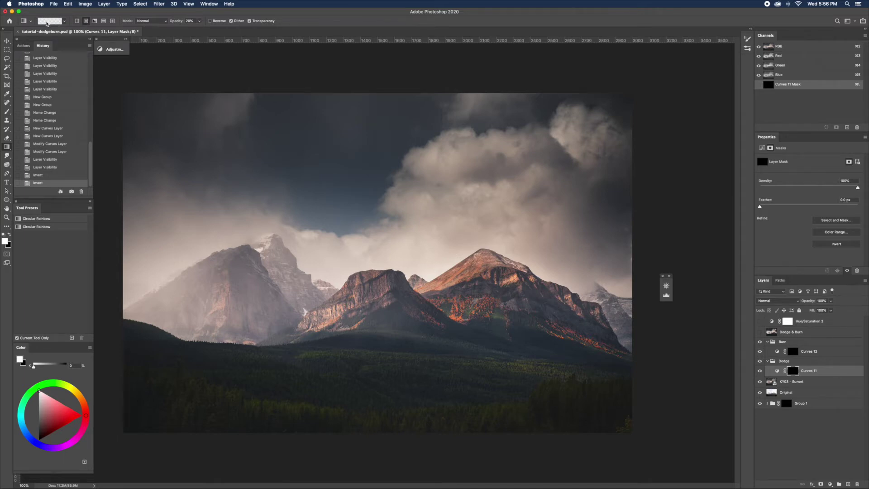
# Step: Choose a custom solid gradient in the Gradient Editor and accept it
pyautogui.click(51, 21)
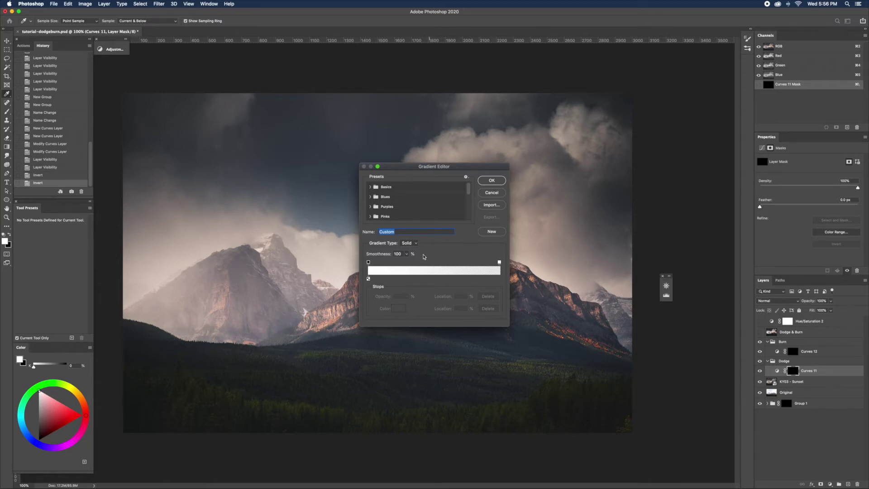
pyautogui.click(490, 180)
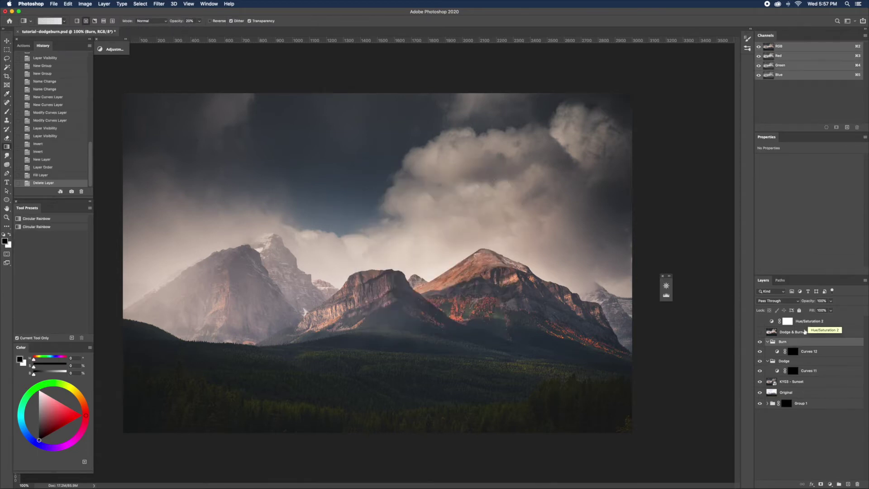
pyautogui.click(847, 484)
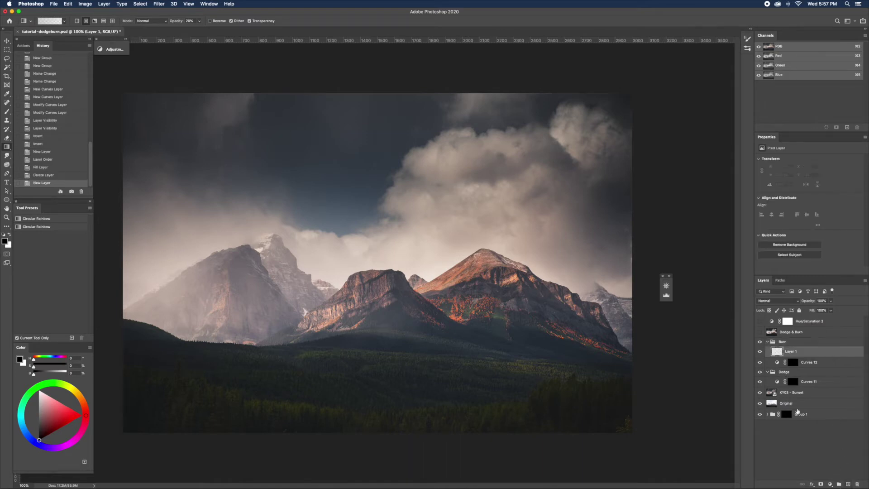
pyautogui.hotkey('alt', 'BackSpace')
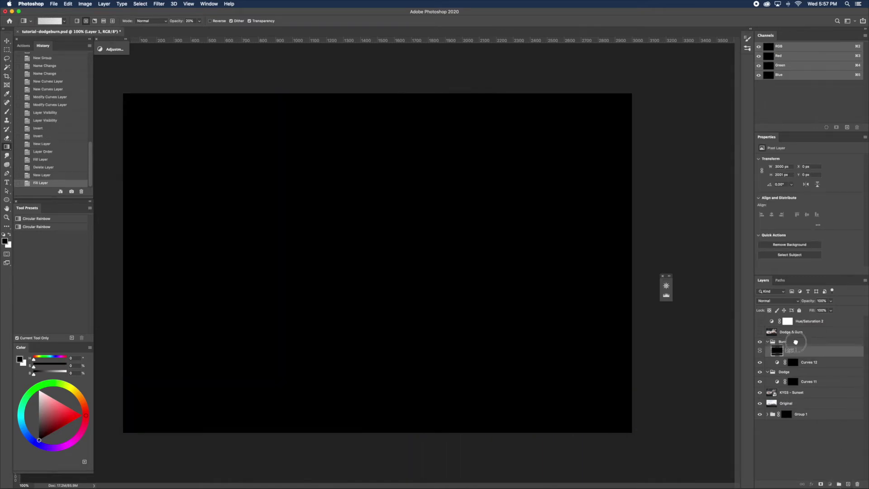
pyautogui.moveTo(776, 340); pyautogui.dragTo(795, 337)
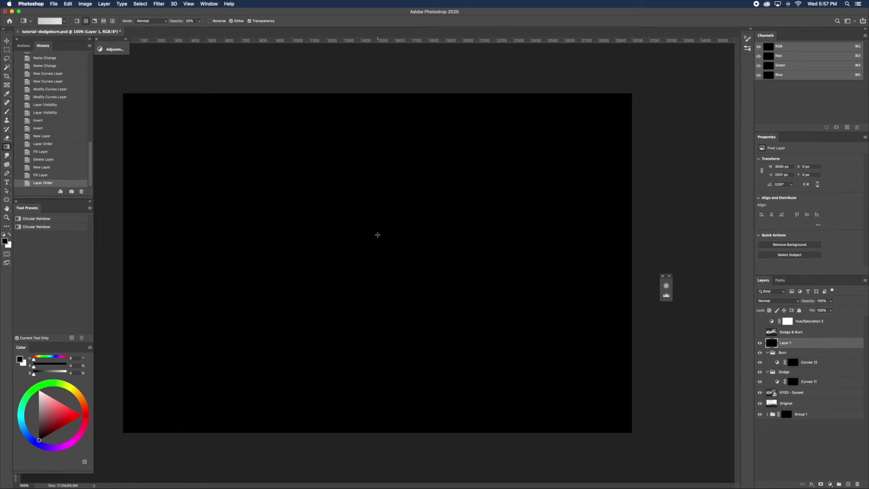
pyautogui.press('x')
pyautogui.moveTo(328, 218); pyautogui.dragTo(368, 159)
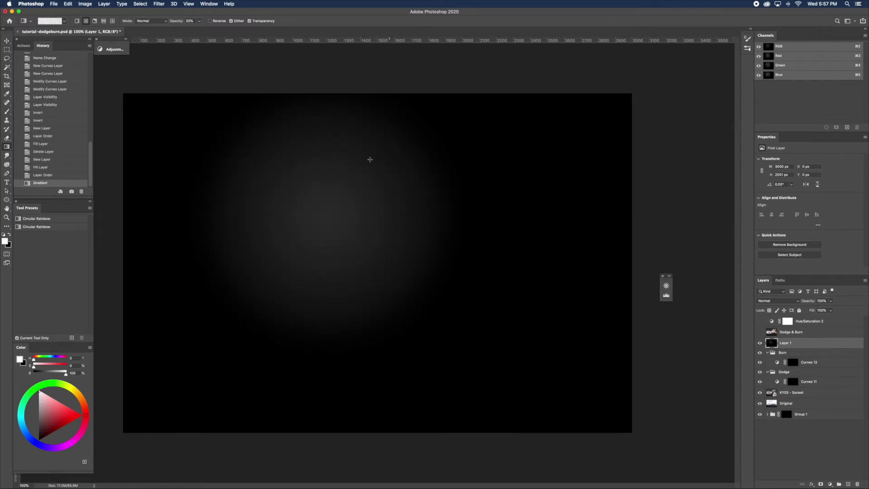
pyautogui.moveTo(355, 219); pyautogui.dragTo(564, 225)
pyautogui.moveTo(420, 272); pyautogui.dragTo(538, 283)
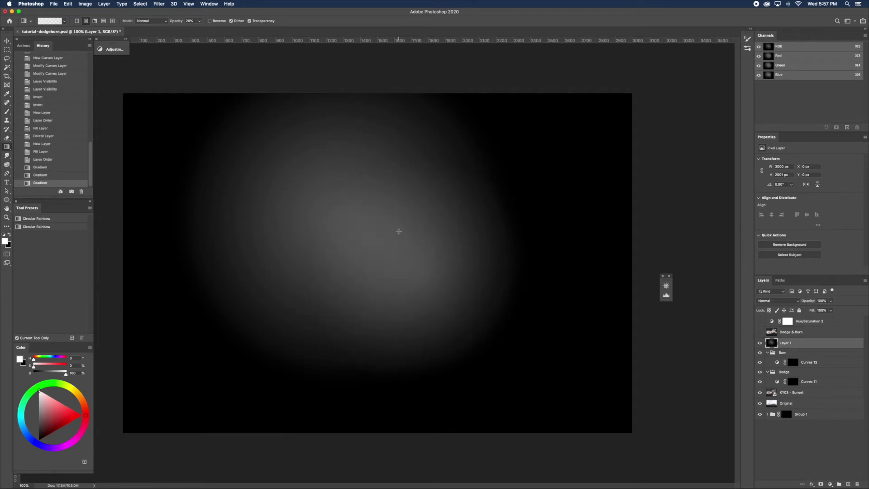
pyautogui.press('0')
pyautogui.moveTo(385, 235); pyautogui.dragTo(450, 237)
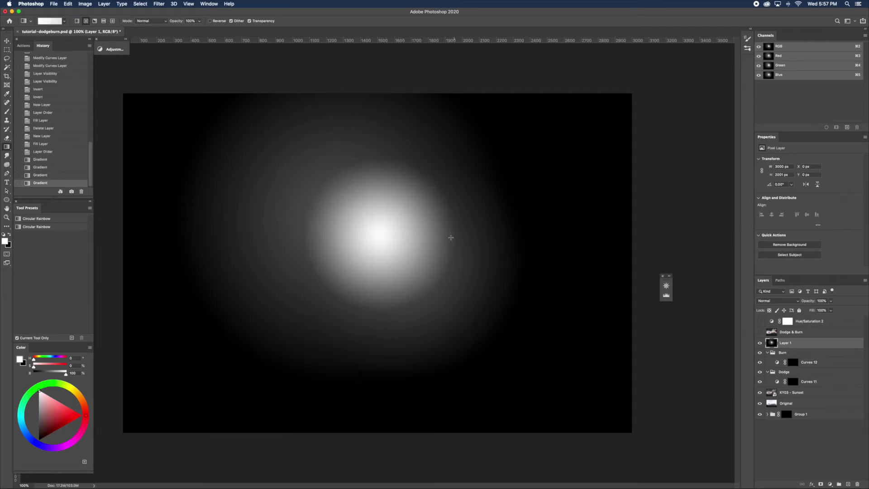
pyautogui.moveTo(516, 169); pyautogui.dragTo(589, 170)
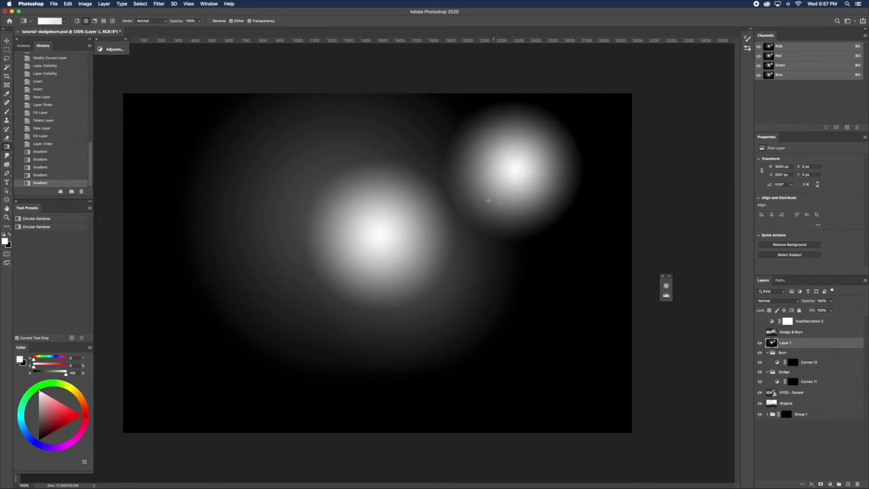
pyautogui.press('3')
pyautogui.moveTo(188, 194); pyautogui.dragTo(260, 198)
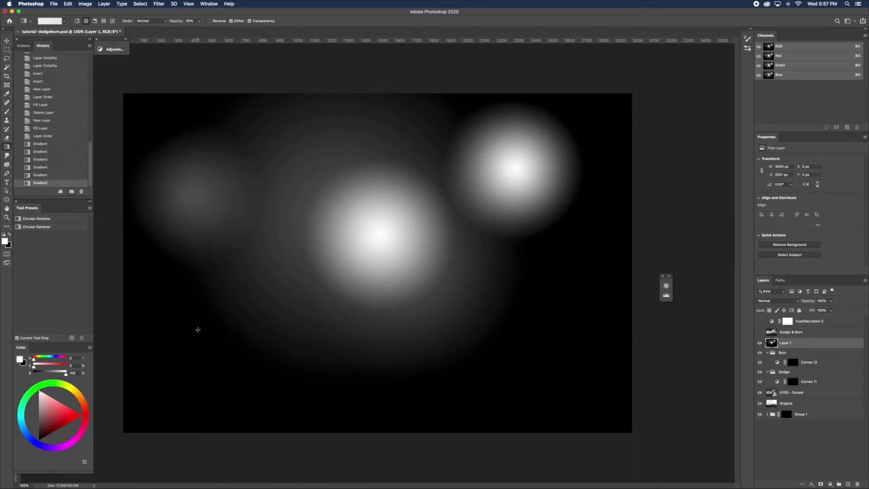
pyautogui.press('2')
pyautogui.moveTo(198, 329); pyautogui.dragTo(267, 333)
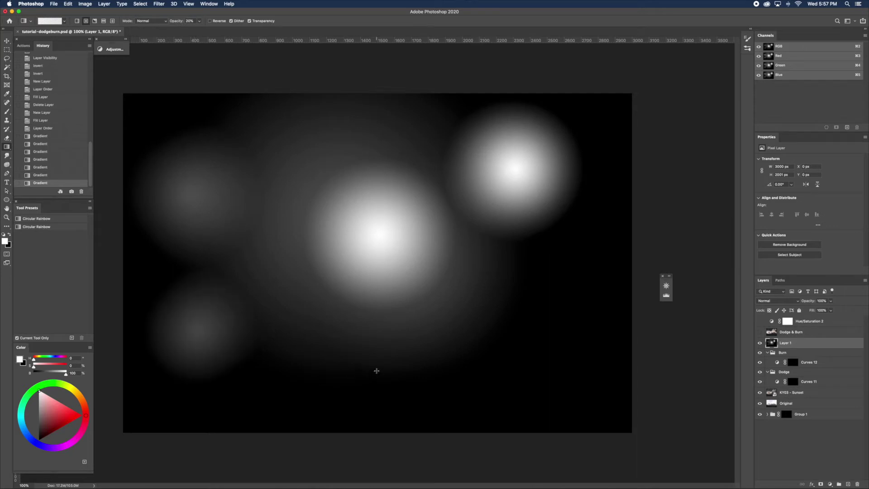
pyautogui.moveTo(377, 371); pyautogui.dragTo(478, 364)
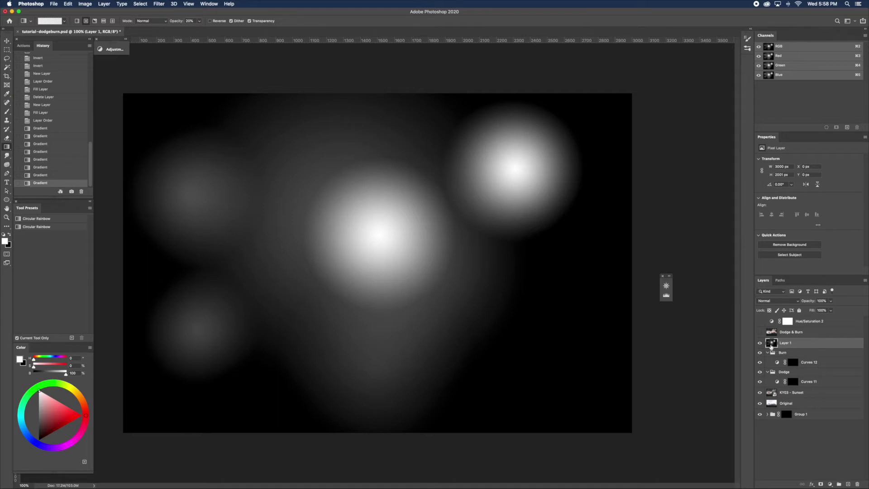
pyautogui.press('BackSpace')
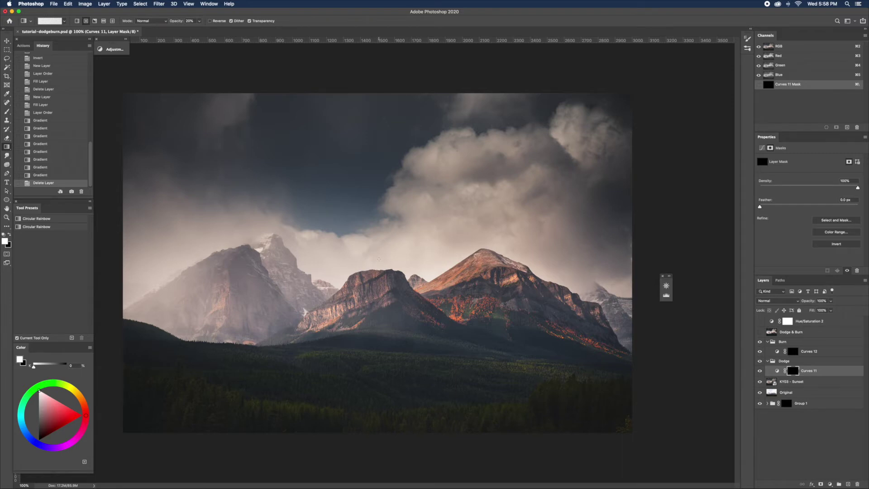
# Step: Try a 100% opacity dodge gradient on the clouds, then undo it
pyautogui.press('0')
pyautogui.moveTo(447, 160); pyautogui.dragTo(472, 154)
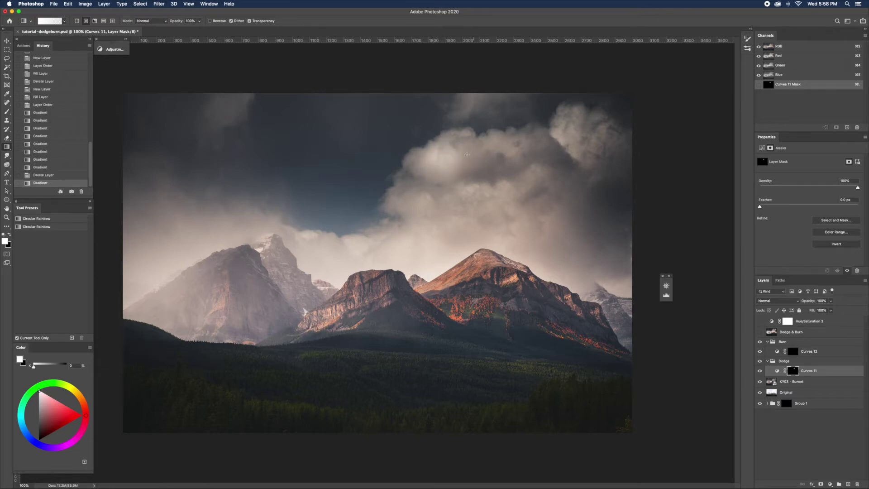
pyautogui.press('super+z')
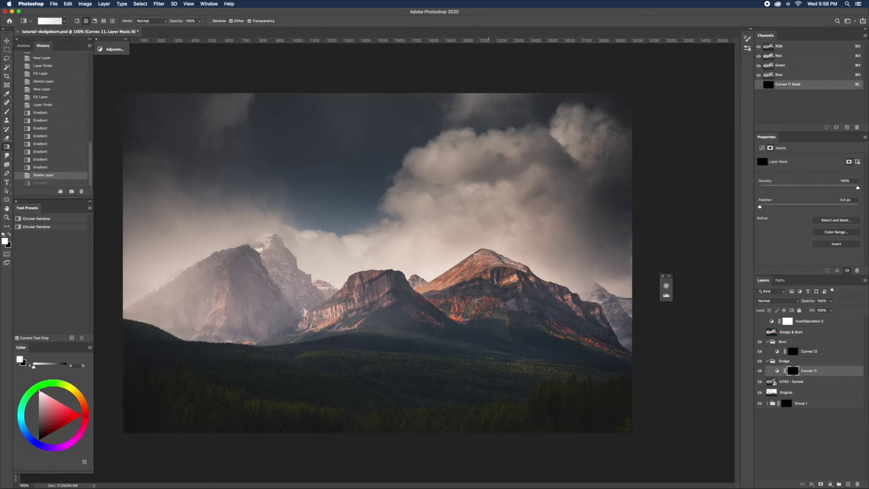
# Step: Test darkening the clouds on the Curves 12 mask, undo both attempts, and reselect Curves 11's mask
pyautogui.click(792, 352)
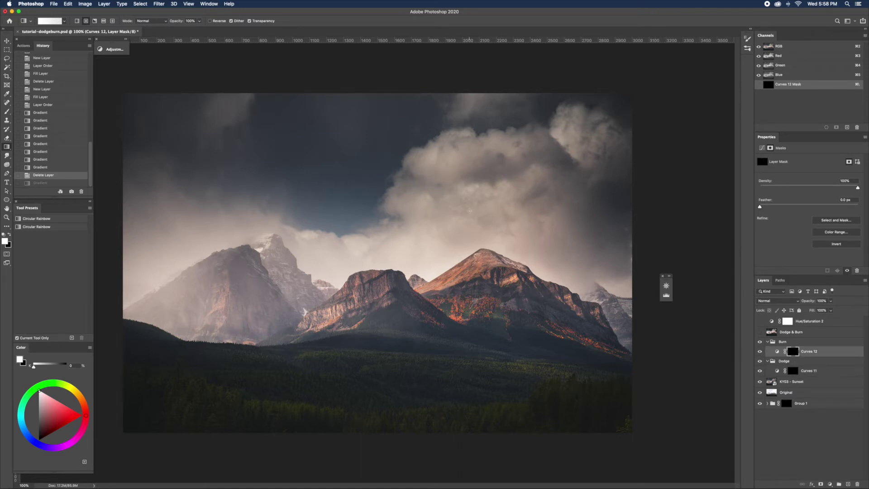
pyautogui.moveTo(434, 160); pyautogui.dragTo(561, 158)
pyautogui.press('super+z')
pyautogui.press('super+z')
pyautogui.moveTo(480, 165); pyautogui.dragTo(542, 165)
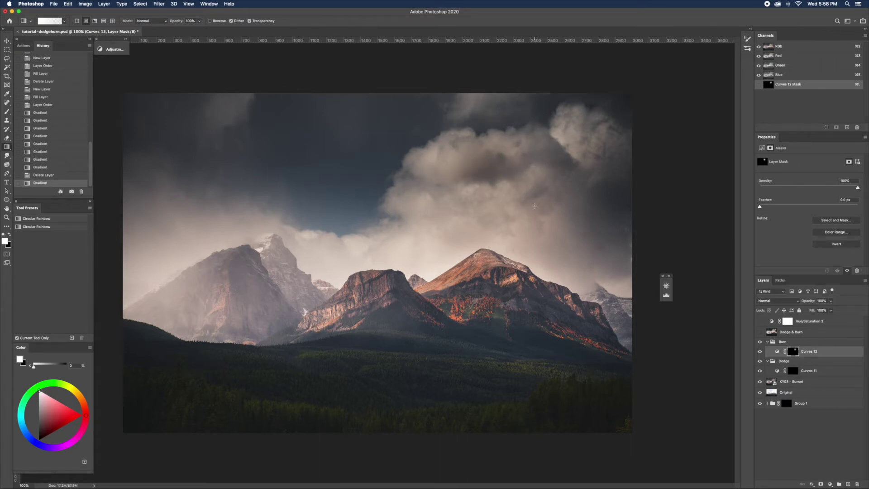
pyautogui.press('super+z')
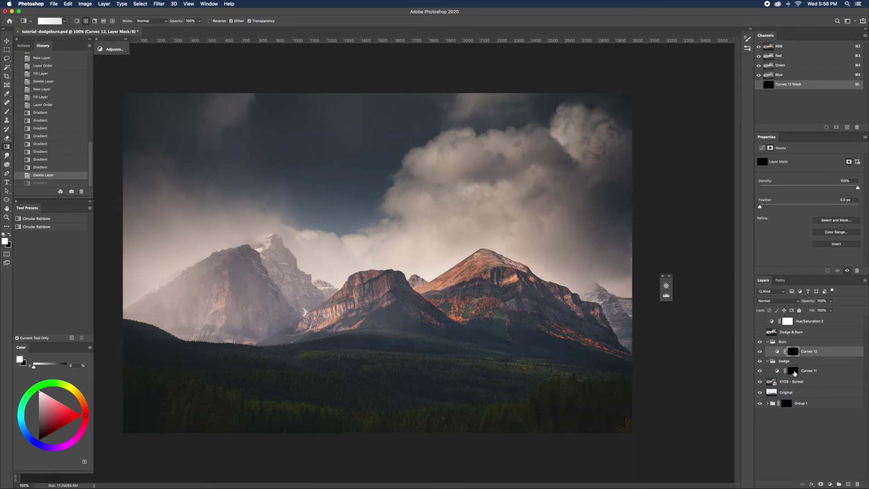
pyautogui.click(794, 371)
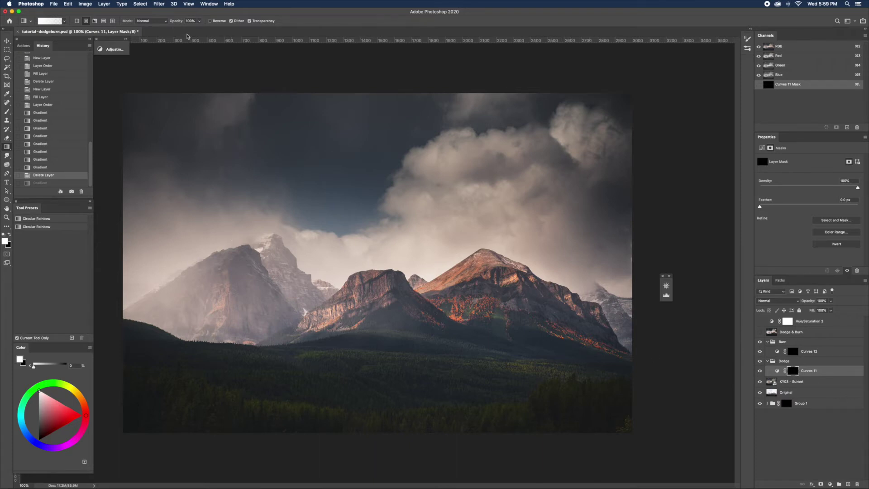
# Step: Set gradient opacity to 20% and drag a first soft dodge gradient over the mountain
pyautogui.press('2')
pyautogui.click(176, 21)
pyautogui.moveTo(315, 318)
pyautogui.mouseDown()
pyautogui.moveTo(332, 325)
pyautogui.moveTo(326, 313)
pyautogui.moveTo(369, 282)
pyautogui.moveTo(383, 301)
pyautogui.moveTo(409, 292)
pyautogui.moveTo(357, 282)
pyautogui.mouseUp()
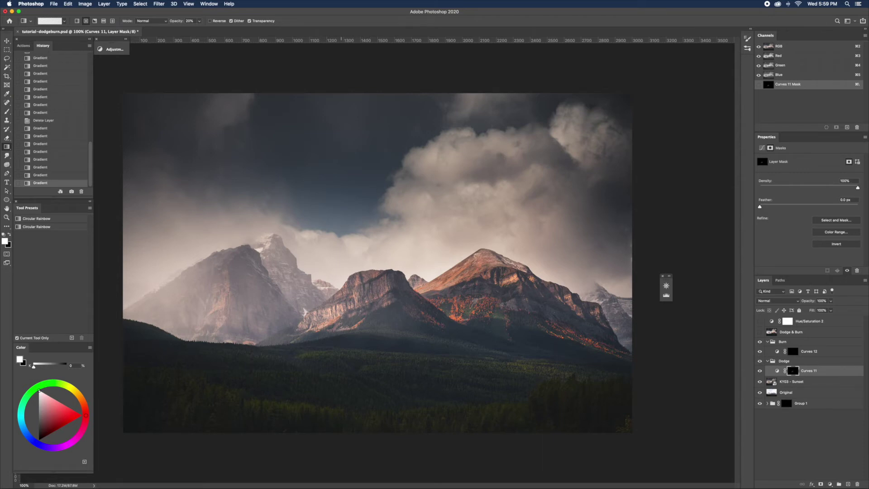
# Step: Paint several more 20% gradients over the mountains, redrawing the left one and comparing via History
pyautogui.moveTo(371, 292)
pyautogui.mouseDown()
pyautogui.moveTo(369, 283)
pyautogui.moveTo(380, 286)
pyautogui.moveTo(364, 269)
pyautogui.moveTo(401, 285)
pyautogui.mouseUp()
pyautogui.moveTo(225, 271); pyautogui.dragTo(218, 275)
pyautogui.moveTo(212, 315); pyautogui.dragTo(212, 308)
pyautogui.moveTo(134, 300); pyautogui.dragTo(136, 294)
pyautogui.press('super+z')
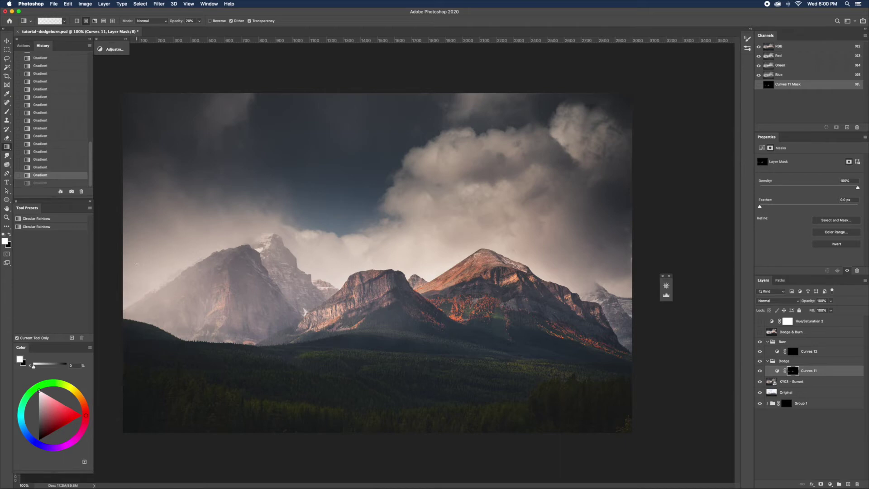
pyautogui.moveTo(116, 285); pyautogui.dragTo(176, 297)
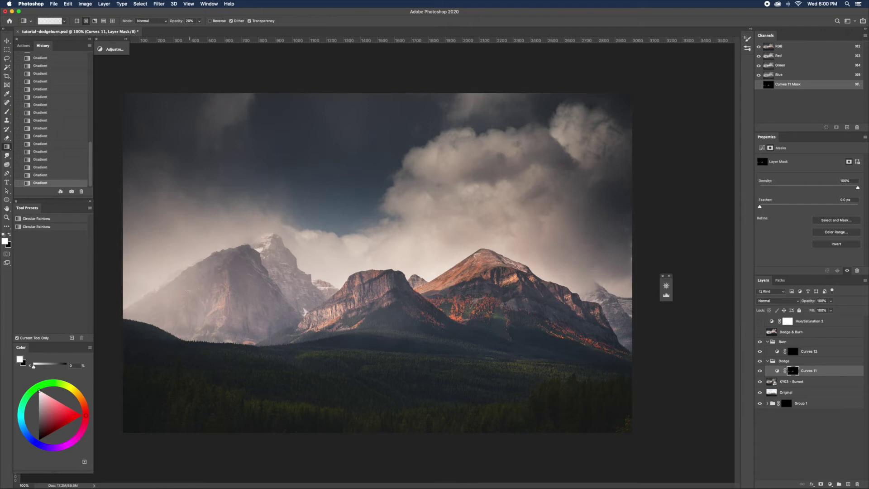
pyautogui.click(41, 151)
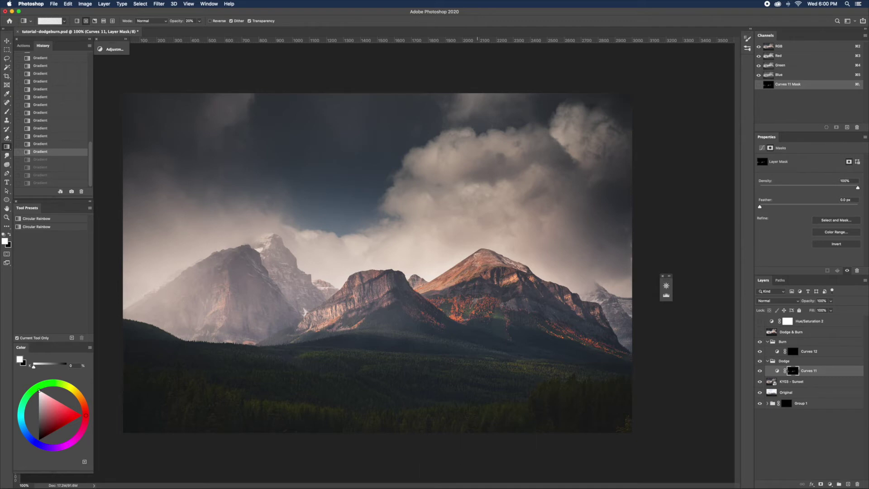
pyautogui.click(41, 183)
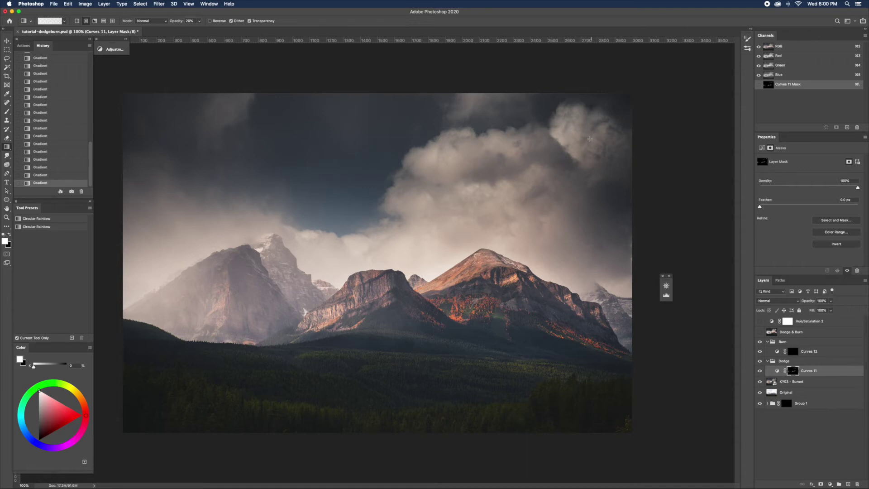
# Step: Add one more dodge gradient on Curves 11's mask, then toggle Curves 11 off and on to compare
pyautogui.click(622, 137)
pyautogui.moveTo(529, 190); pyautogui.dragTo(534, 189)
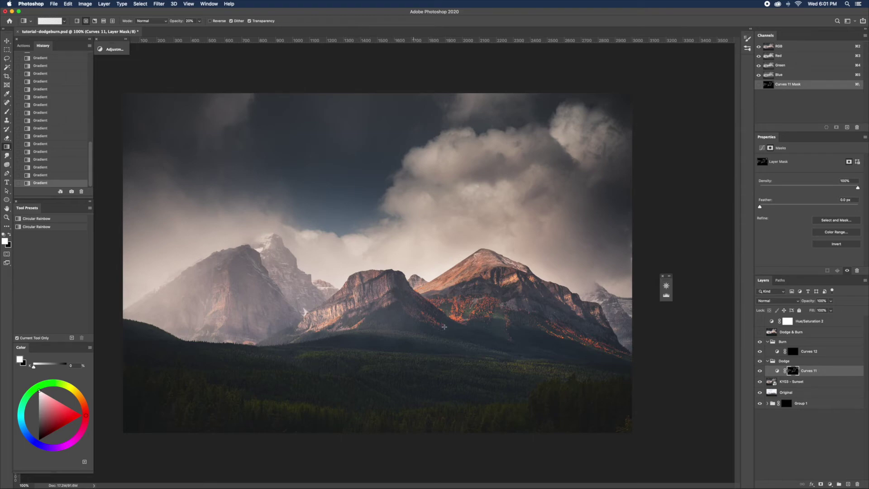
pyautogui.click(759, 372)
pyautogui.click(759, 372)
pyautogui.click(759, 372)
pyautogui.click(759, 372)
pyautogui.click(759, 372)
pyautogui.click(759, 372)
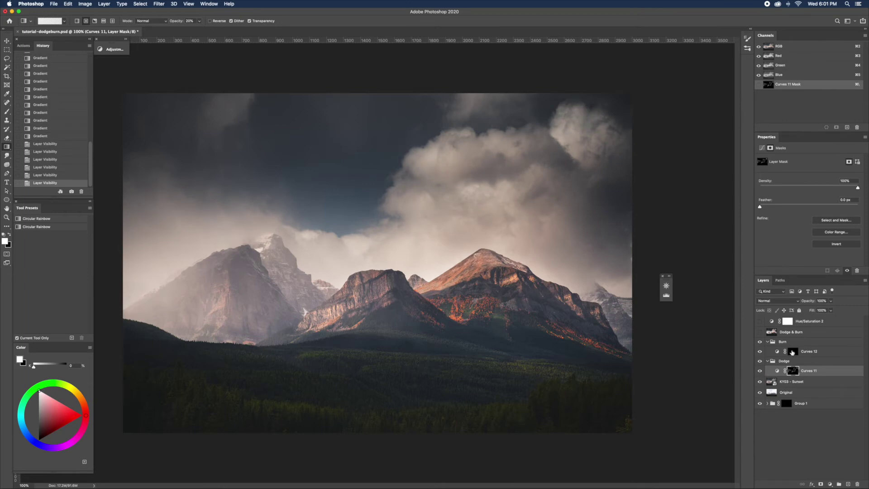
pyautogui.click(792, 351)
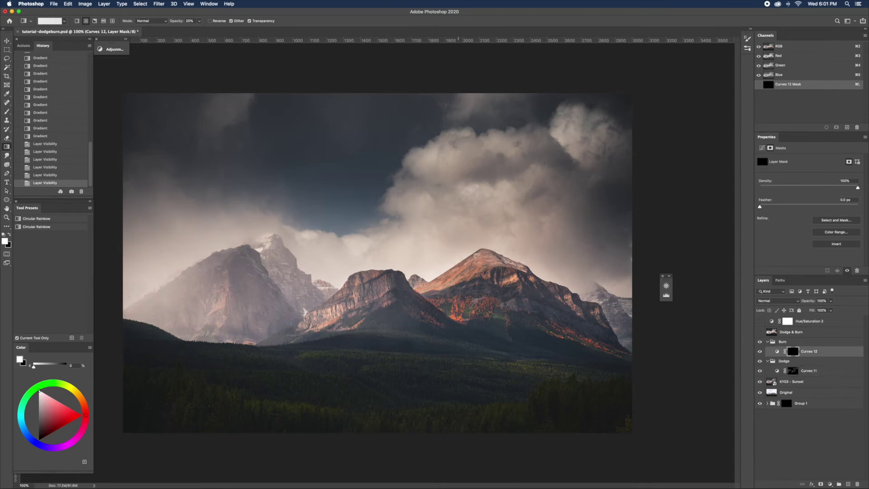
# Step: Drag seven low-opacity burn gradients over the clouds, central peak and lower forest on the Curves 12 mask
pyautogui.moveTo(462, 167); pyautogui.dragTo(515, 159)
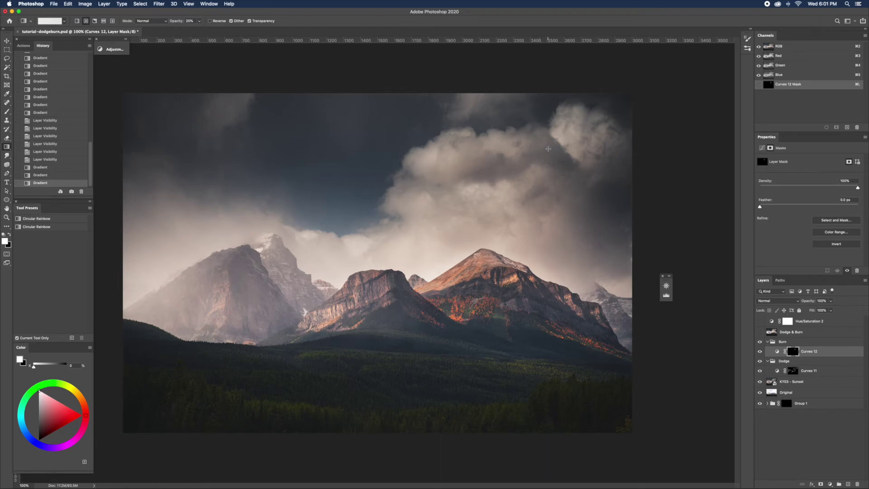
pyautogui.moveTo(542, 150); pyautogui.dragTo(545, 149)
pyautogui.moveTo(552, 154); pyautogui.dragTo(555, 156)
pyautogui.moveTo(542, 191); pyautogui.dragTo(607, 200)
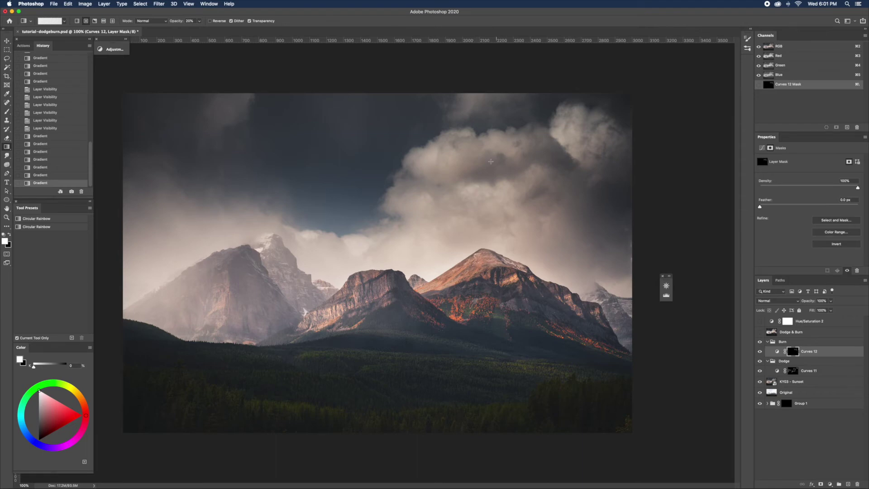
pyautogui.moveTo(453, 171); pyautogui.dragTo(494, 172)
pyautogui.moveTo(533, 157)
pyautogui.mouseDown()
pyautogui.moveTo(561, 154)
pyautogui.moveTo(554, 158)
pyautogui.mouseUp()
pyautogui.moveTo(395, 281)
pyautogui.mouseDown()
pyautogui.moveTo(414, 299)
pyautogui.moveTo(407, 308)
pyautogui.moveTo(434, 309)
pyautogui.moveTo(456, 328)
pyautogui.mouseUp()
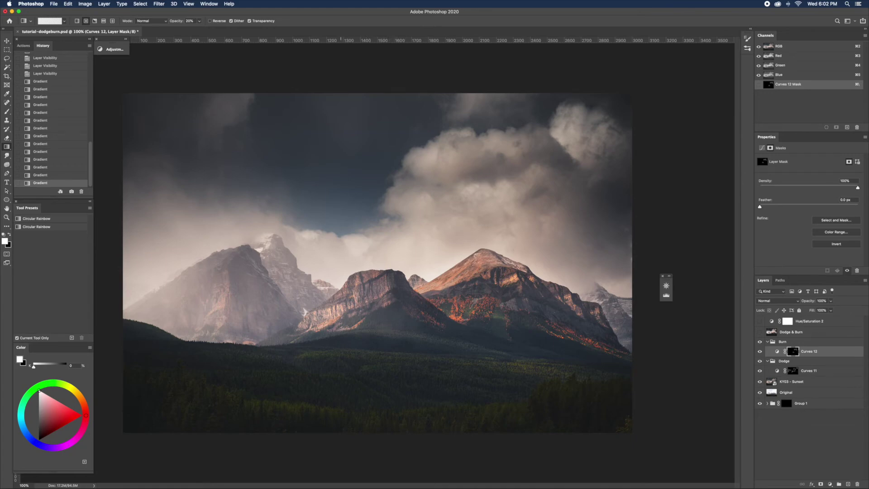
# Step: Add two more burn gradients over the central and right peaks on the Curves 12 mask
pyautogui.moveTo(457, 292); pyautogui.dragTo(511, 271)
pyautogui.moveTo(578, 299); pyautogui.dragTo(591, 306)
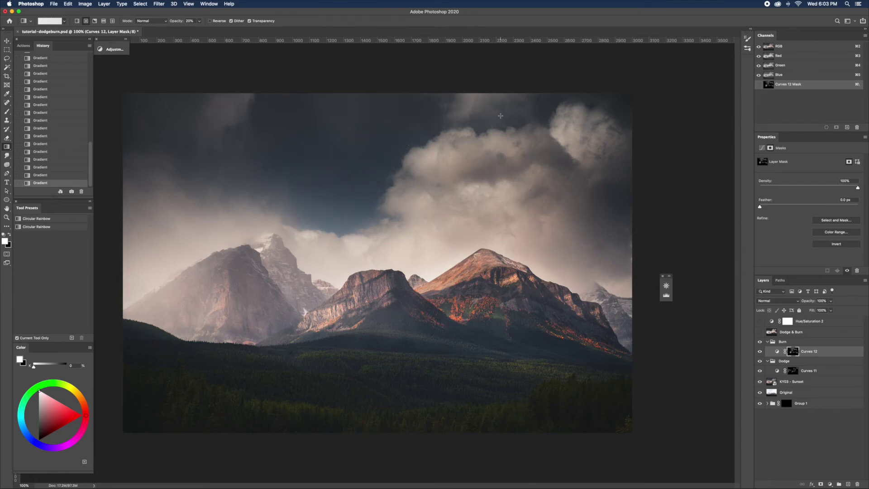
# Step: Compare recent gradients with undo/redo and add a burn gradient near the far right peak
pyautogui.press('super+z')
pyautogui.press('super+z')
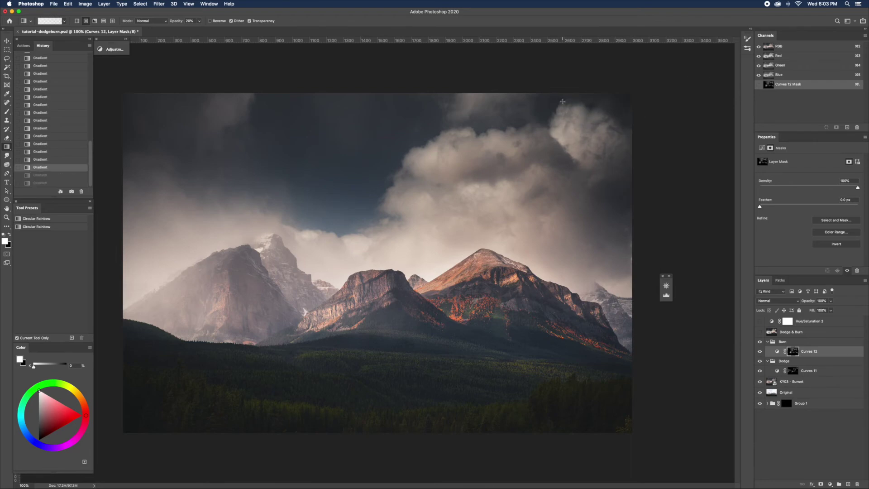
pyautogui.press('super+shift+z')
pyautogui.press('super+shift+z')
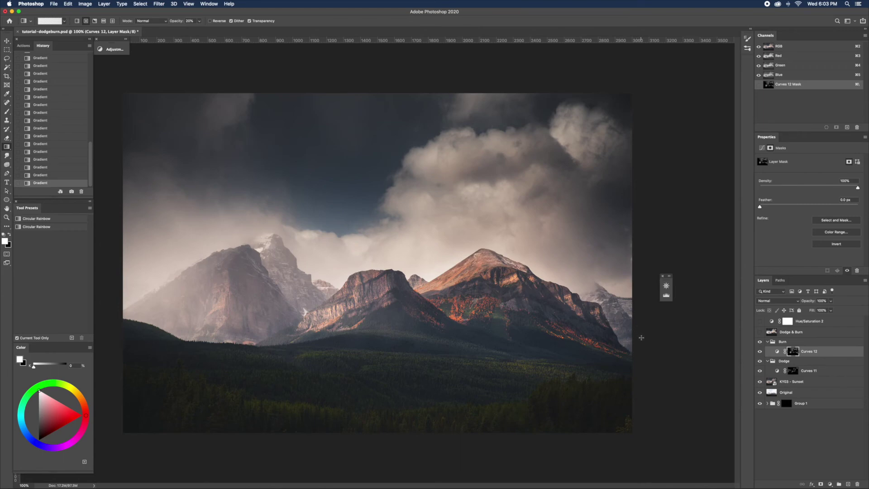
pyautogui.moveTo(647, 279); pyautogui.dragTo(586, 296)
pyautogui.press('super+z')
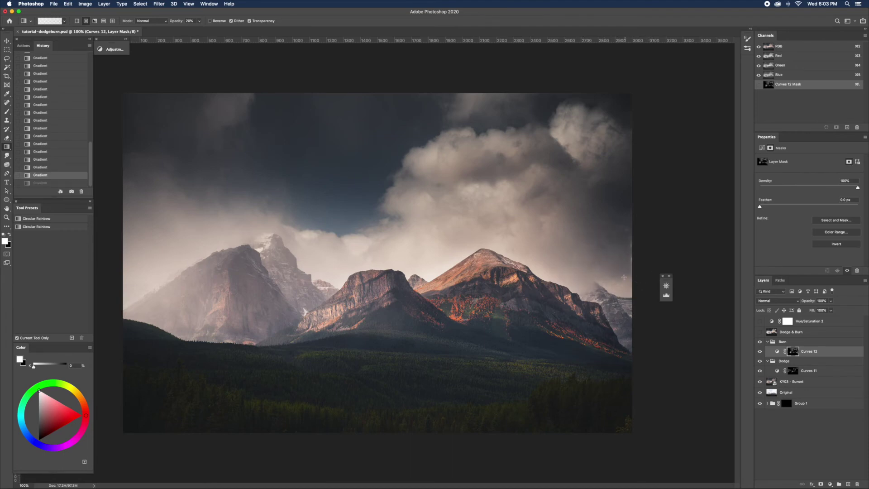
pyautogui.press('super+shift+z')
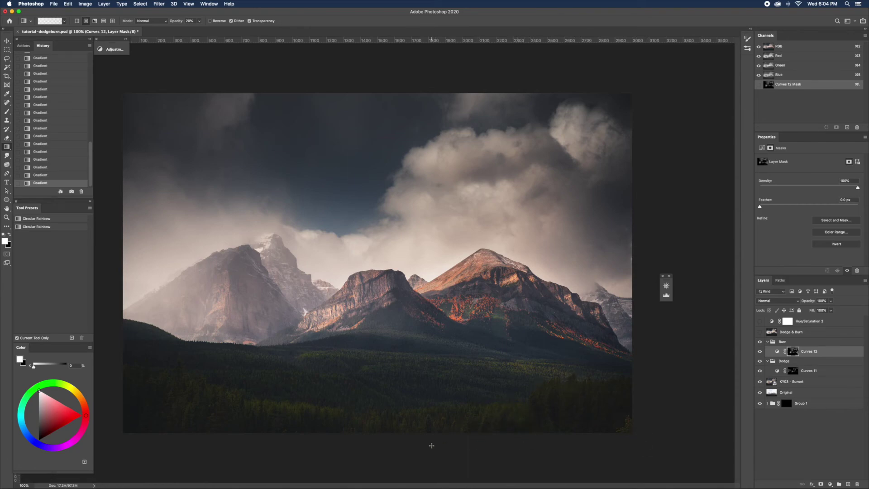
# Step: Darken the bottom edge of the lower forest with four short gradients, then select Curves 11
pyautogui.moveTo(350, 449); pyautogui.dragTo(376, 413)
pyautogui.moveTo(271, 426); pyautogui.dragTo(294, 400)
pyautogui.moveTo(194, 416)
pyautogui.mouseDown()
pyautogui.moveTo(172, 441)
pyautogui.moveTo(183, 406)
pyautogui.mouseUp()
pyautogui.moveTo(380, 428); pyautogui.dragTo(368, 441)
pyautogui.click(804, 371)
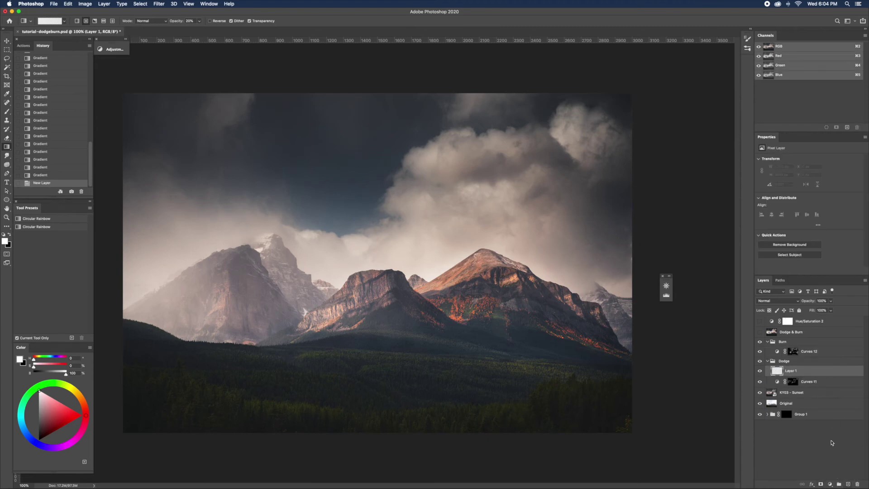
# Step: Add a brightening Curves 13 layer with a raised curve and a black-filled mask
pyautogui.click(830, 484)
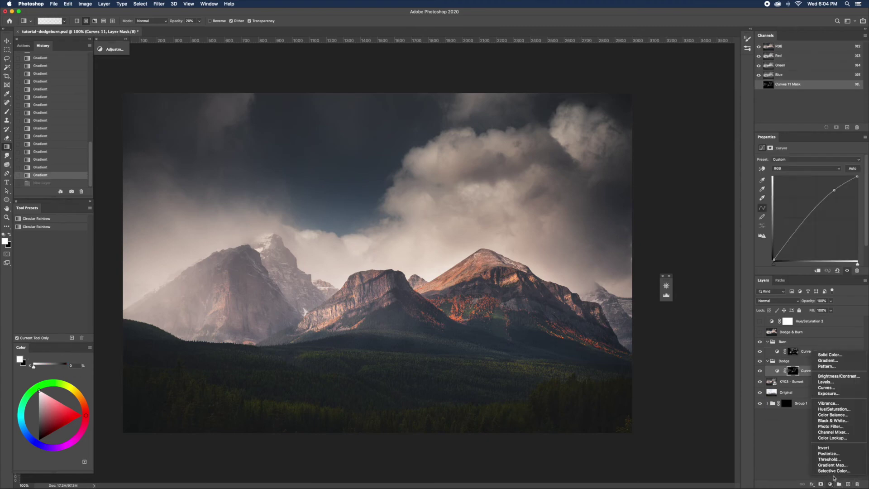
pyautogui.click(828, 386)
pyautogui.moveTo(813, 220); pyautogui.dragTo(812, 216)
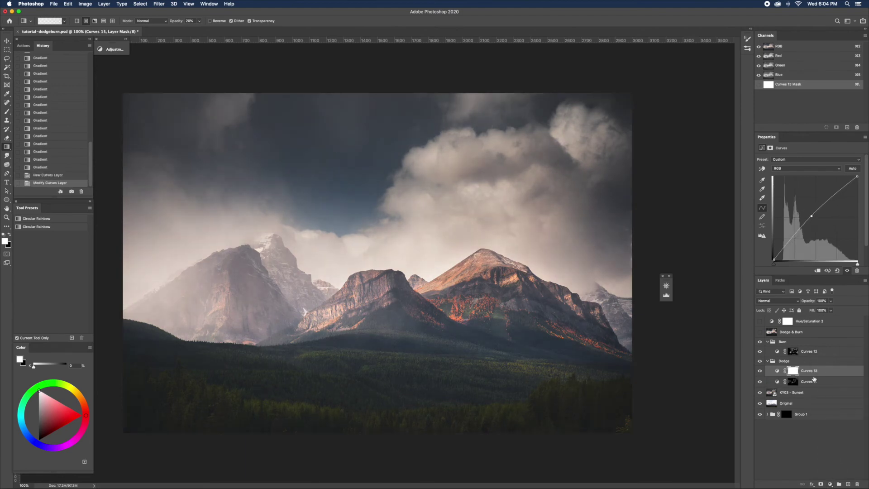
pyautogui.press('super+BackSpace')
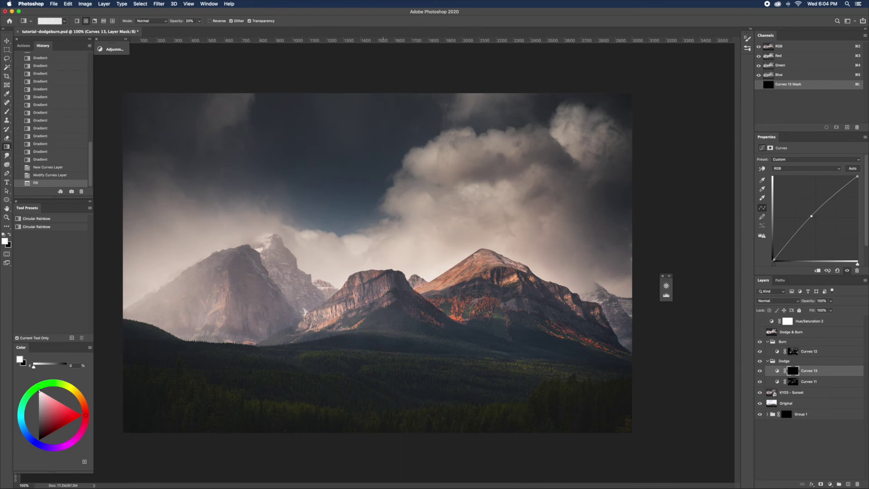
# Step: Reveal the brightening with six gradients on the Curves 13 mask, then select the Burn and Dodge groups
pyautogui.moveTo(382, 289); pyautogui.dragTo(329, 315)
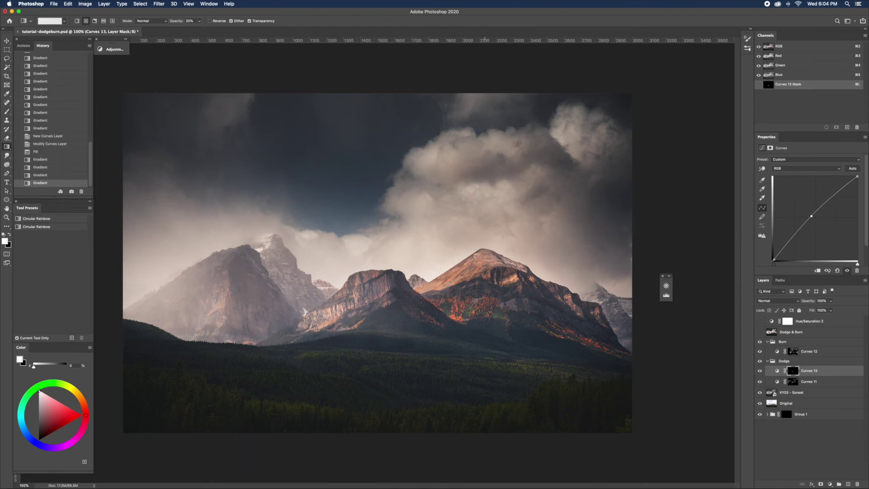
pyautogui.moveTo(483, 260); pyautogui.dragTo(464, 275)
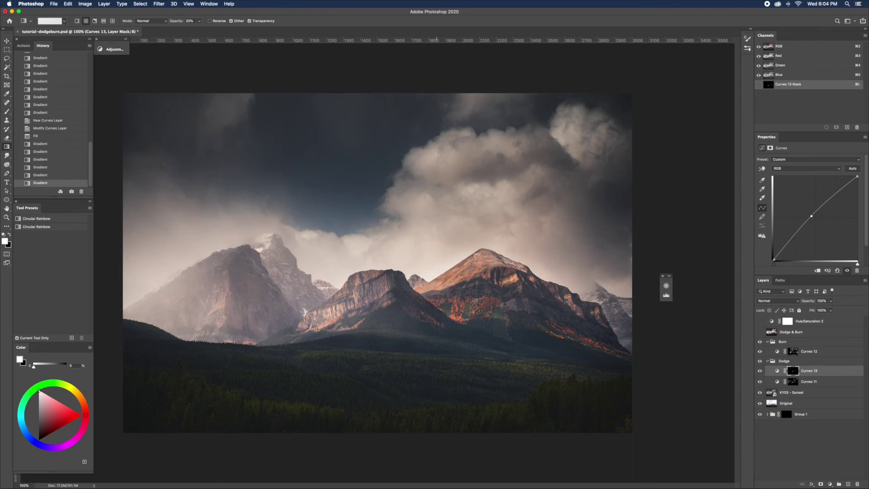
pyautogui.moveTo(437, 153)
pyautogui.mouseDown()
pyautogui.moveTo(481, 142)
pyautogui.moveTo(535, 145)
pyautogui.moveTo(609, 121)
pyautogui.mouseUp()
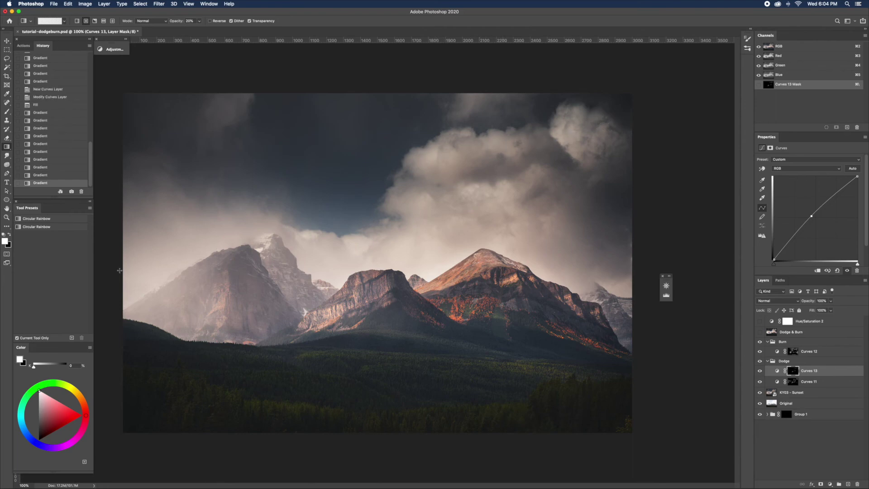
pyautogui.moveTo(118, 246); pyautogui.dragTo(289, 304)
pyautogui.moveTo(235, 283); pyautogui.dragTo(213, 321)
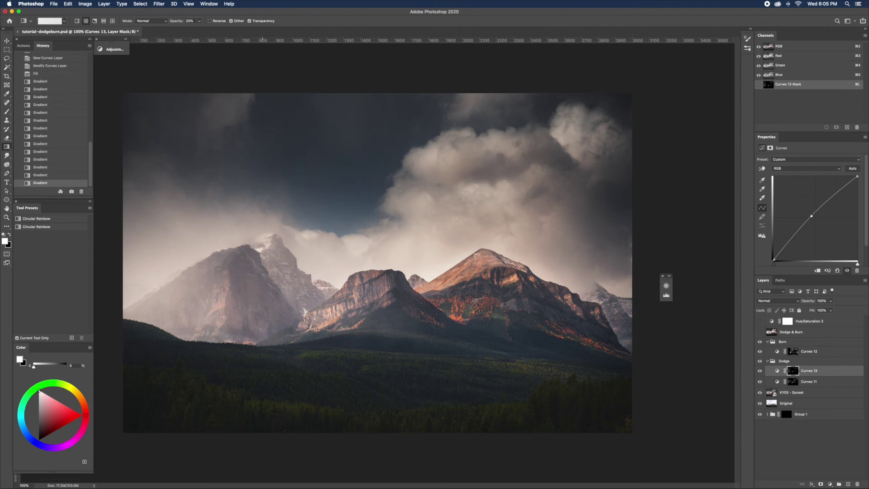
pyautogui.moveTo(263, 254); pyautogui.dragTo(283, 225)
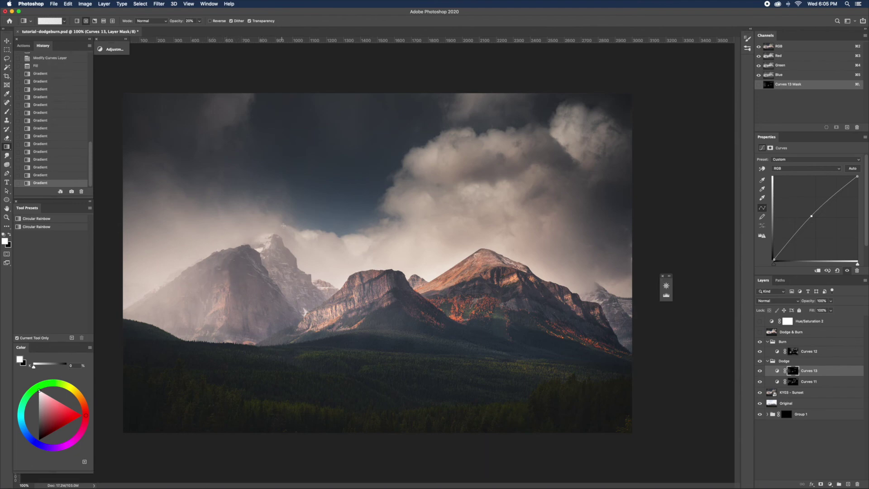
pyautogui.click(779, 343)
pyautogui.keyDown('shift'); pyautogui.click(793, 362); pyautogui.keyUp('shift')
# Step: Group the Dodge and Burn groups into Group 2 and toggle its visibility to compare
pyautogui.press('super+g')
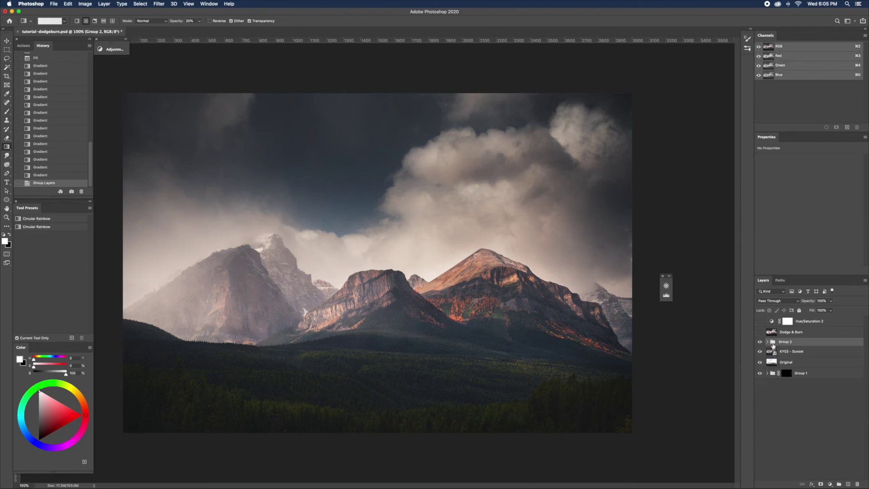
pyautogui.click(760, 342)
pyautogui.click(760, 343)
pyautogui.click(760, 343)
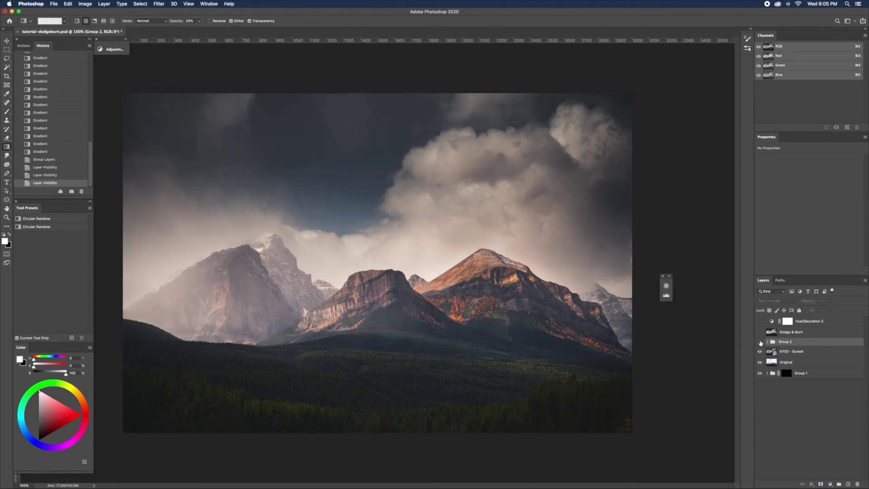
pyautogui.click(761, 343)
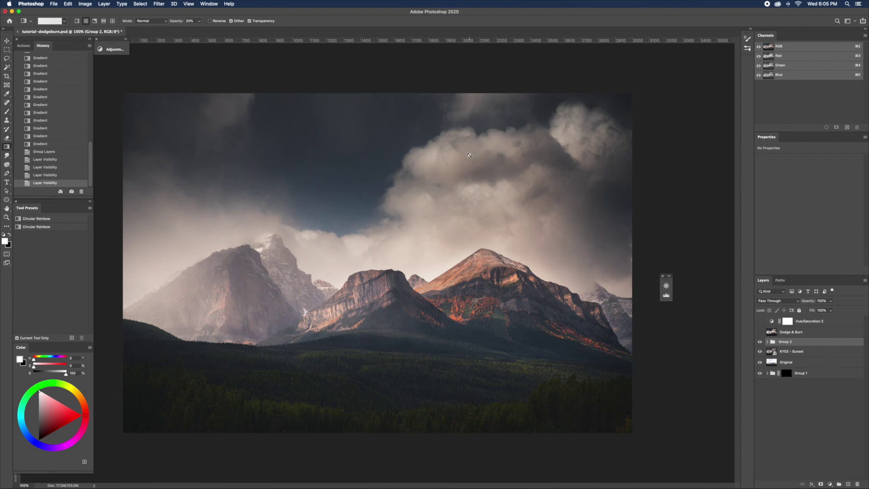
pyautogui.click(760, 341)
pyautogui.click(759, 341)
pyautogui.click(759, 342)
pyautogui.click(759, 341)
# Step: Expand Group 2 and select Curves 12 in the Burn group to add an adjustment there
pyautogui.click(767, 341)
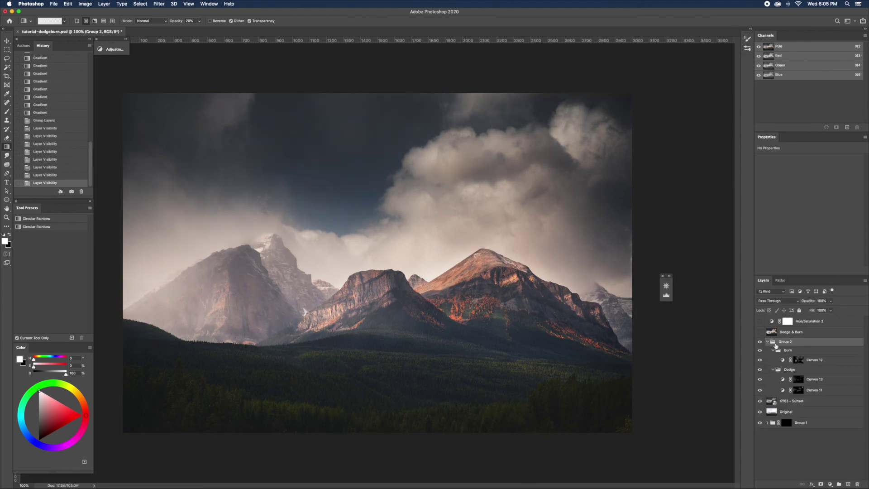
pyautogui.click(798, 359)
pyautogui.click(829, 484)
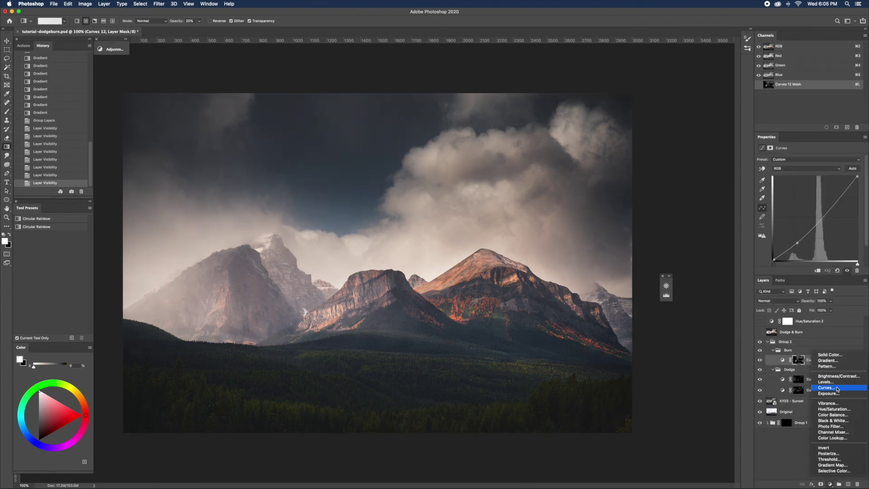
# Step: Add a darkening Curves 14 layer with a black mask and burn in the upper sky
pyautogui.click(837, 388)
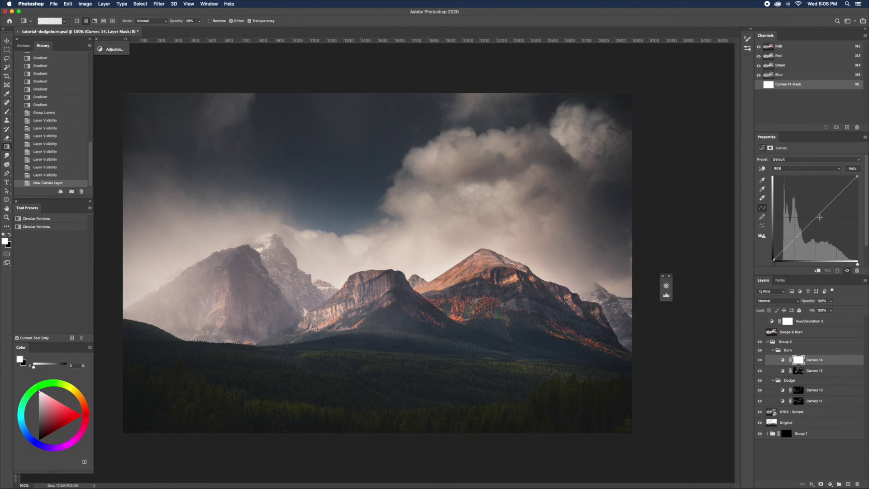
pyautogui.moveTo(819, 217); pyautogui.dragTo(813, 231)
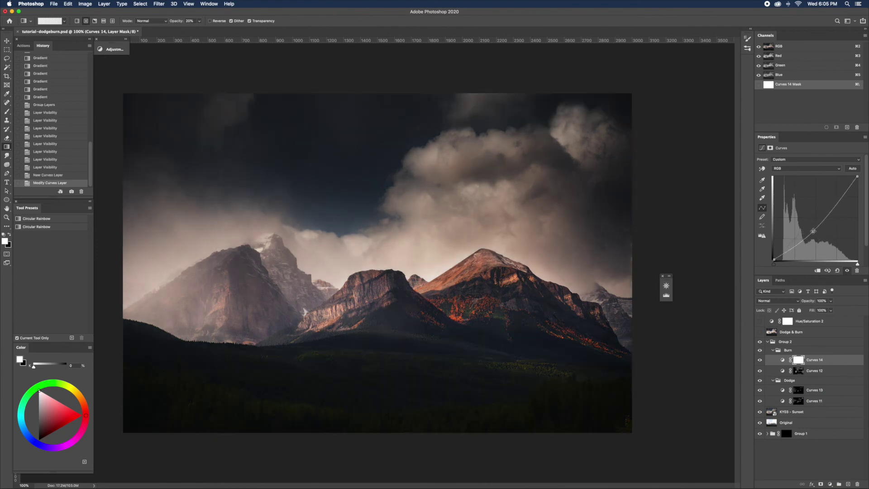
pyautogui.press('super+BackSpace')
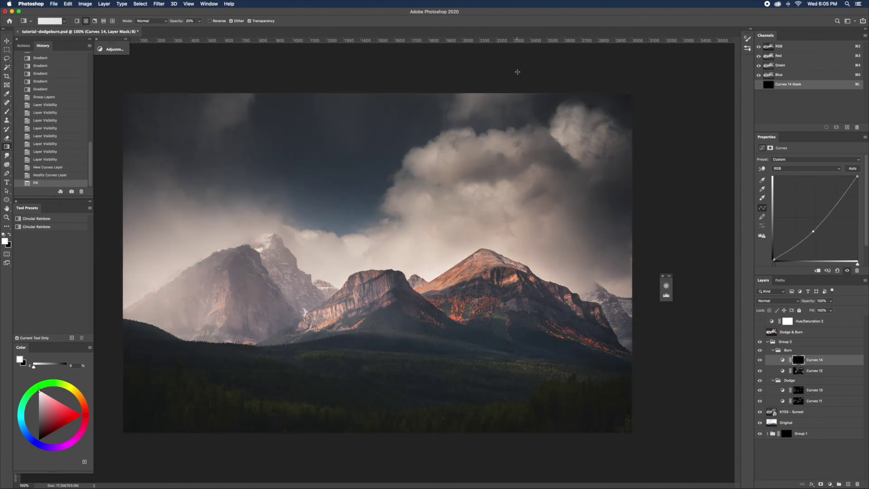
pyautogui.moveTo(518, 72); pyautogui.dragTo(510, 172)
pyautogui.moveTo(621, 98)
pyautogui.mouseDown()
pyautogui.moveTo(558, 173)
pyautogui.moveTo(529, 160)
pyautogui.moveTo(517, 181)
pyautogui.mouseUp()
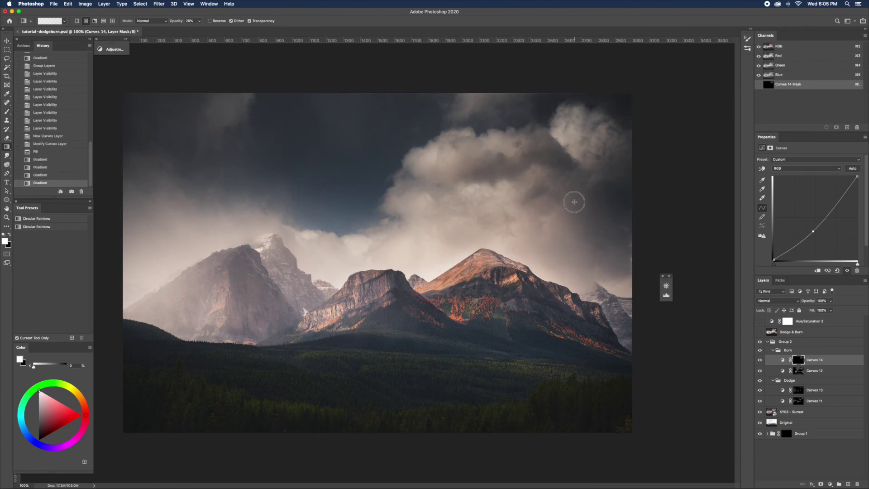
# Step: Darken several middle and lower areas with short soft gradients on the Curves 14 mask
pyautogui.moveTo(574, 200); pyautogui.dragTo(483, 221)
pyautogui.moveTo(560, 256); pyautogui.dragTo(499, 265)
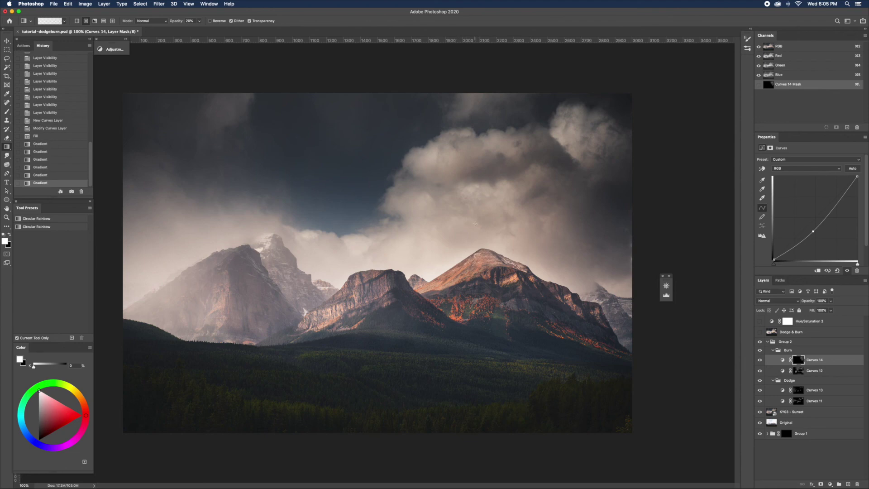
pyautogui.moveTo(387, 250); pyautogui.dragTo(375, 229)
pyautogui.moveTo(524, 292); pyautogui.dragTo(524, 293)
pyautogui.moveTo(393, 302); pyautogui.dragTo(375, 321)
pyautogui.moveTo(560, 306); pyautogui.dragTo(485, 320)
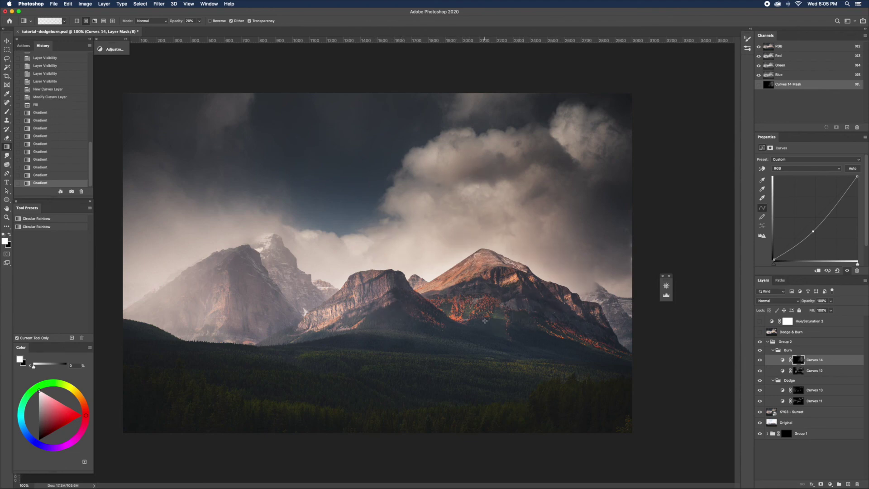
pyautogui.moveTo(598, 338); pyautogui.dragTo(529, 345)
pyautogui.moveTo(244, 263)
pyautogui.mouseDown()
pyautogui.moveTo(246, 347)
pyautogui.moveTo(256, 349)
pyautogui.moveTo(220, 360)
pyautogui.mouseUp()
# Step: Burn the upper-left sky and lower edge with more gradients, then hide Group 2 to compare
pyautogui.moveTo(390, 72); pyautogui.dragTo(325, 174)
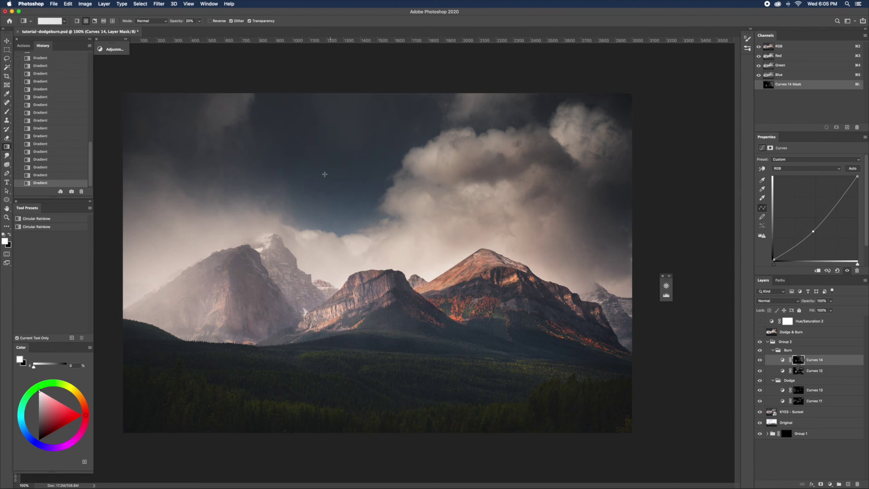
pyautogui.moveTo(250, 67); pyautogui.dragTo(224, 170)
pyautogui.moveTo(128, 74); pyautogui.dragTo(156, 197)
pyautogui.moveTo(320, 185); pyautogui.dragTo(277, 240)
pyautogui.moveTo(208, 446); pyautogui.dragTo(274, 371)
pyautogui.click(759, 342)
# Step: Show Group 2 again, select it, and add a new Curves 15 adjustment layer
pyautogui.click(759, 342)
pyautogui.click(759, 342)
pyautogui.click(759, 342)
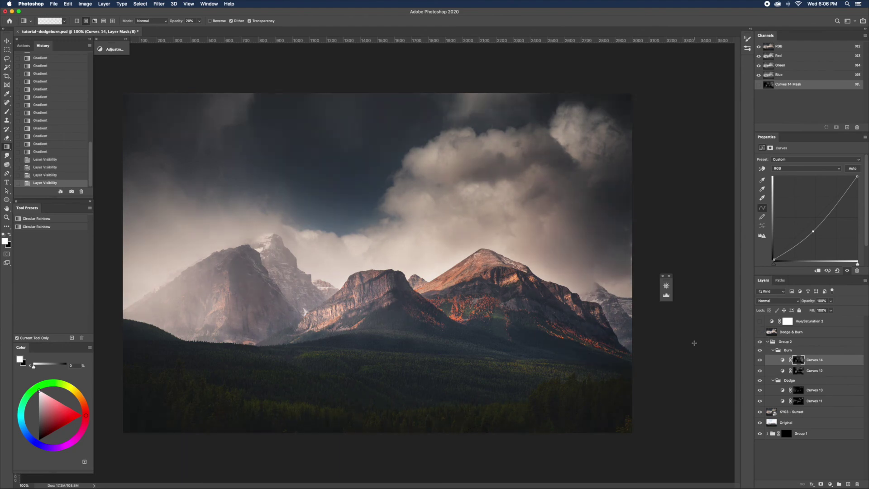
pyautogui.click(797, 344)
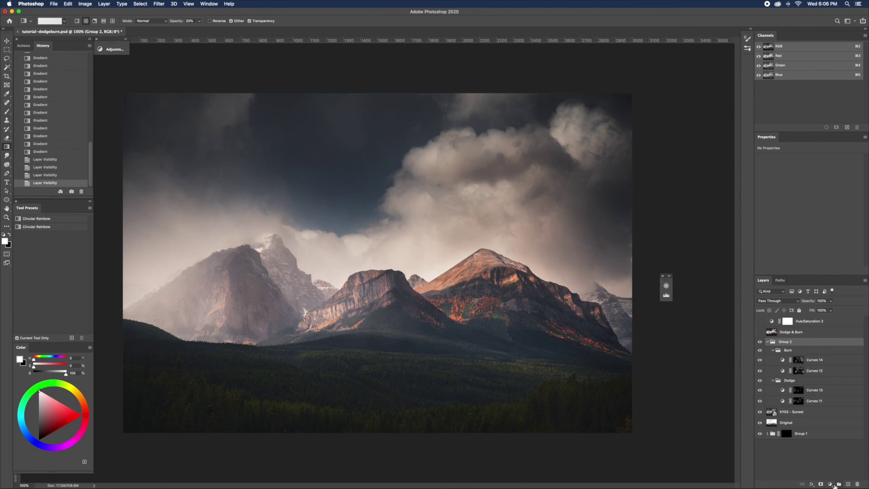
pyautogui.click(834, 486)
pyautogui.click(826, 386)
# Step: Move Curves 15 above Group 2 and give it a gentle S-curve, lowering shadows and raising highlights
pyautogui.hotkey('alt', ']')
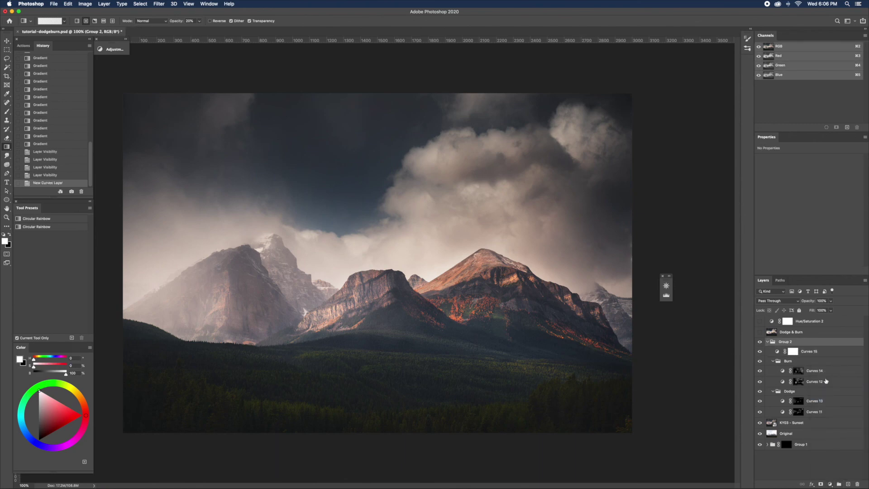
pyautogui.click(825, 353)
pyautogui.press('super+bracketright')
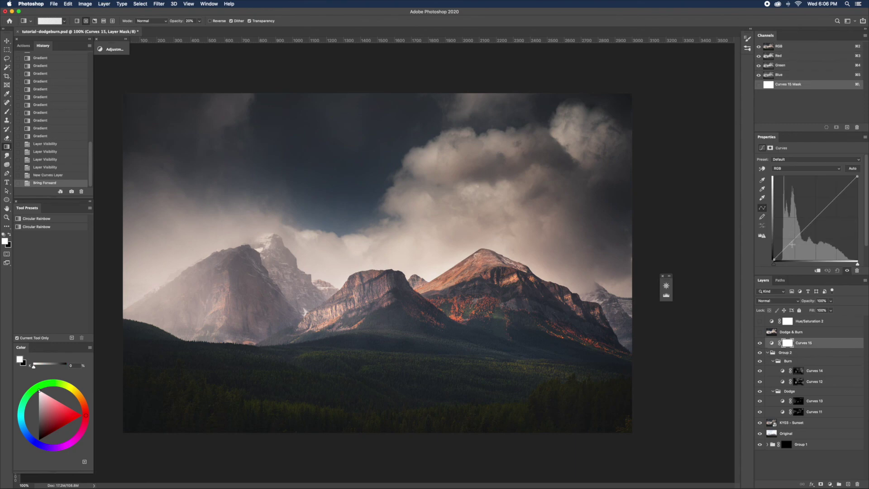
pyautogui.moveTo(793, 239); pyautogui.dragTo(794, 242)
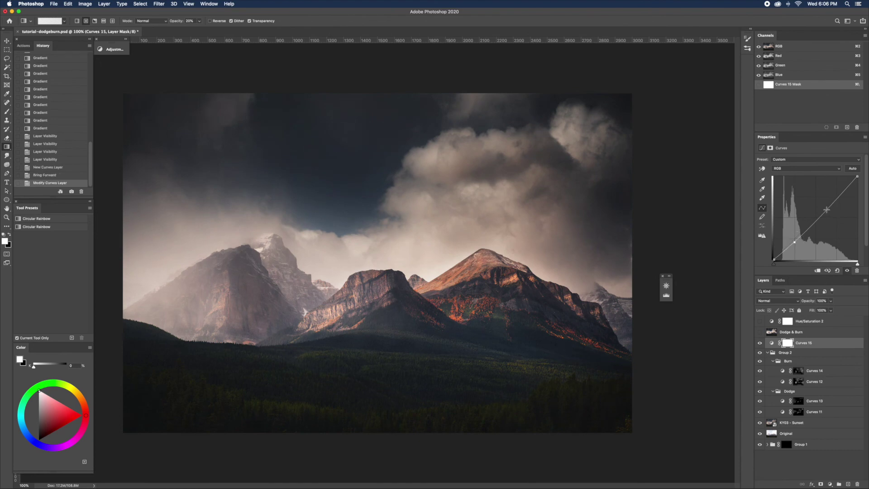
pyautogui.moveTo(826, 209); pyautogui.dragTo(823, 207)
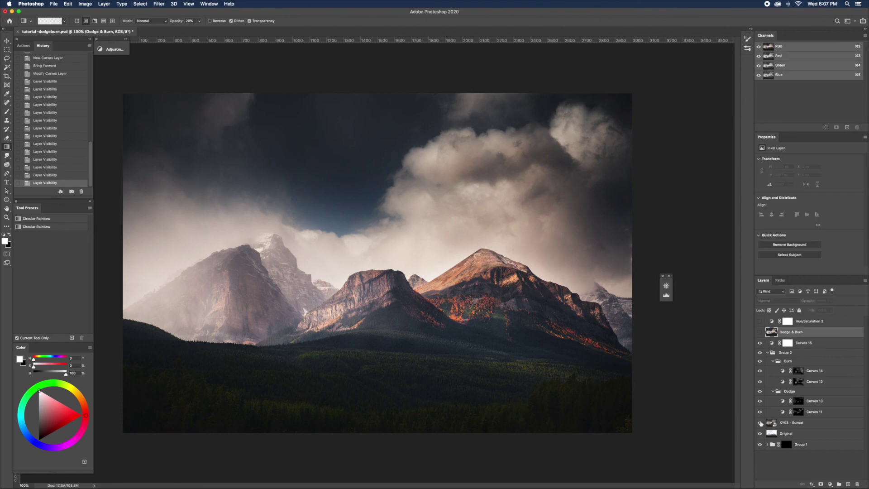
pyautogui.keyDown('alt'); pyautogui.click(761, 424); pyautogui.keyUp('alt')
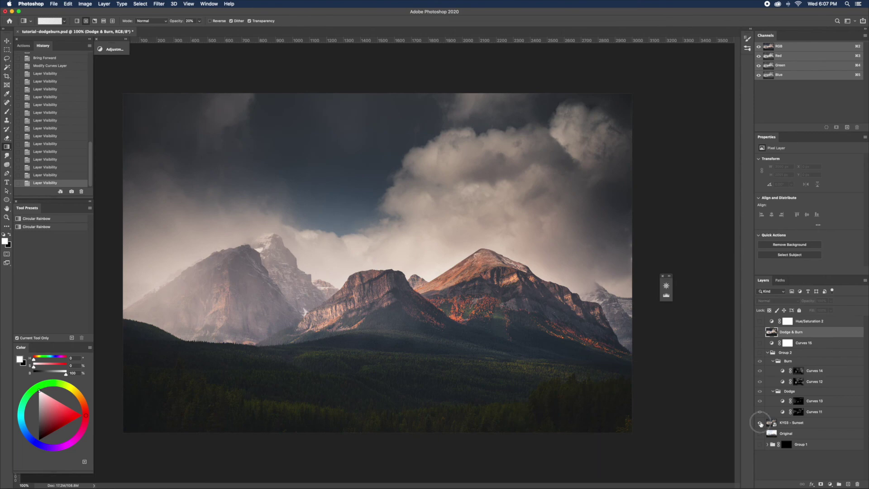
pyautogui.keyDown('alt'); pyautogui.click(761, 423); pyautogui.keyUp('alt')
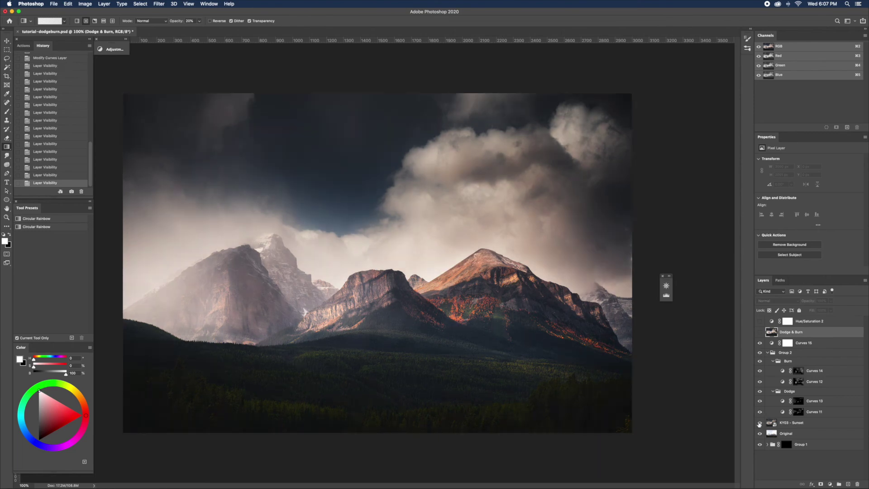
pyautogui.keyDown('alt'); pyautogui.click(759, 423); pyautogui.keyUp('alt')
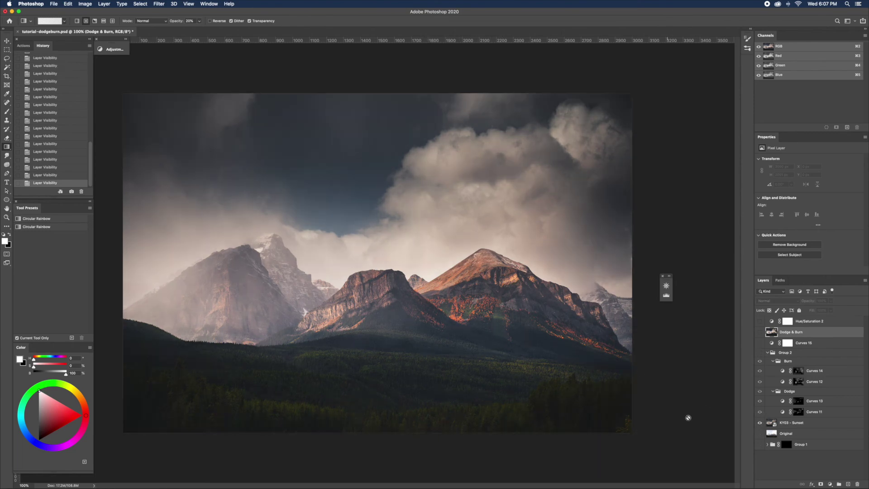
pyautogui.keyDown('alt'); pyautogui.click(760, 423); pyautogui.keyUp('alt')
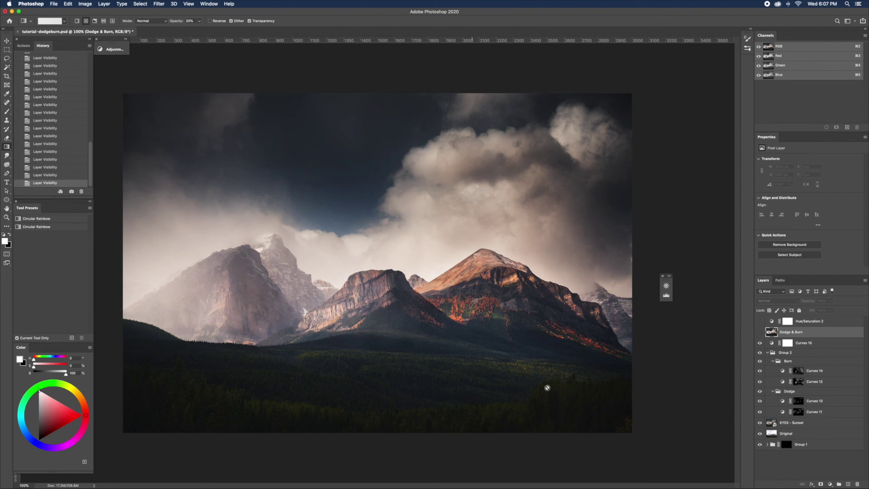
pyautogui.keyDown('alt'); pyautogui.click(760, 422); pyautogui.keyUp('alt')
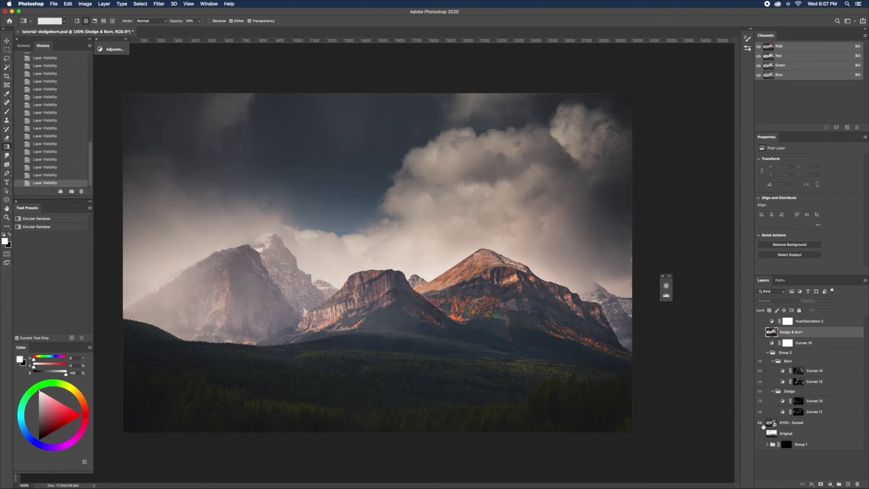
pyautogui.keyDown('alt'); pyautogui.click(760, 423); pyautogui.keyUp('alt')
pyautogui.keyDown('alt'); pyautogui.click(761, 422); pyautogui.keyUp('alt')
pyautogui.keyDown('alt'); pyautogui.click(760, 423); pyautogui.keyUp('alt')
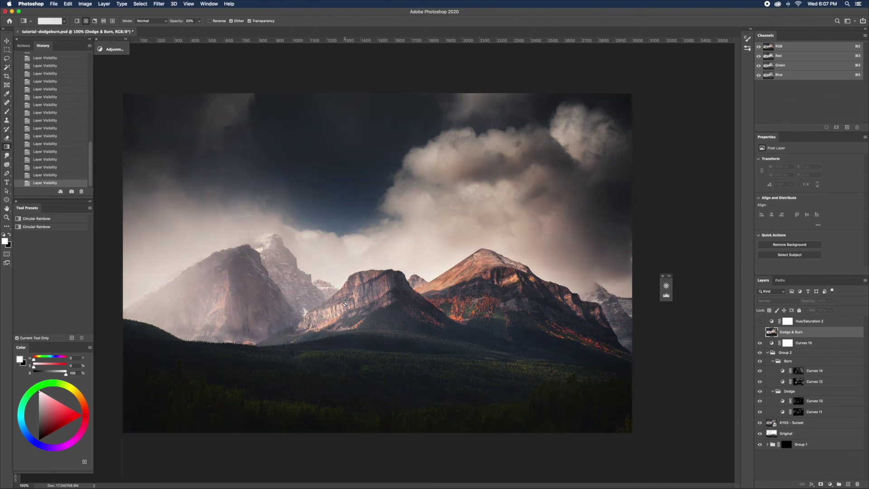